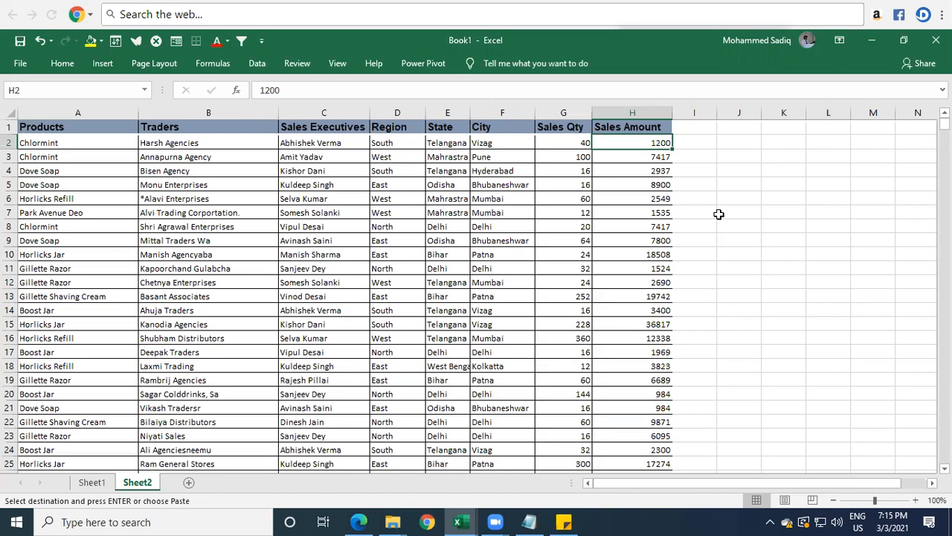
Step: Add a "Tax" header in cell I1 beside Sales Amount
key("Up")
key("Right")
type("Tax")
key("Return")
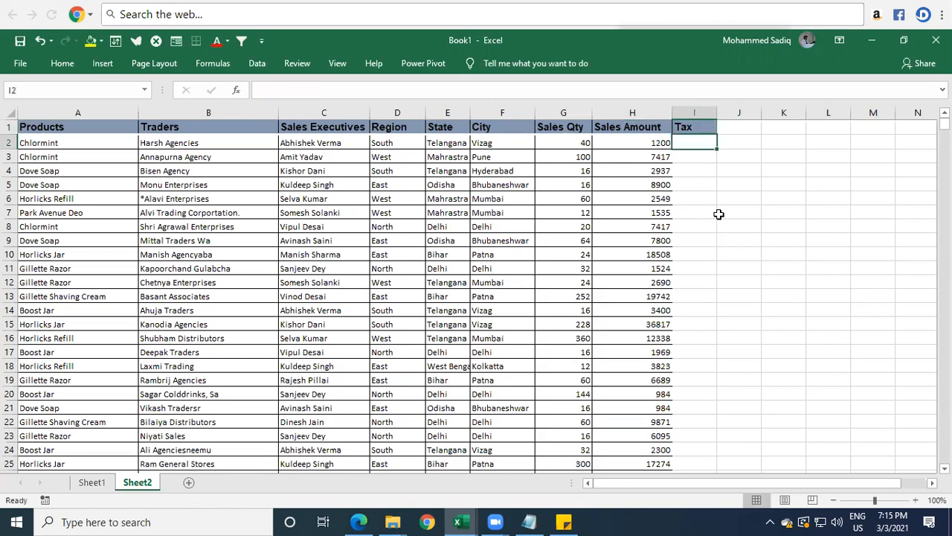
Step: Calculate 12.25% tax on the sales amount in I2 with =H2*12.25% and fill it down the Tax column
type("=")
key("Left")
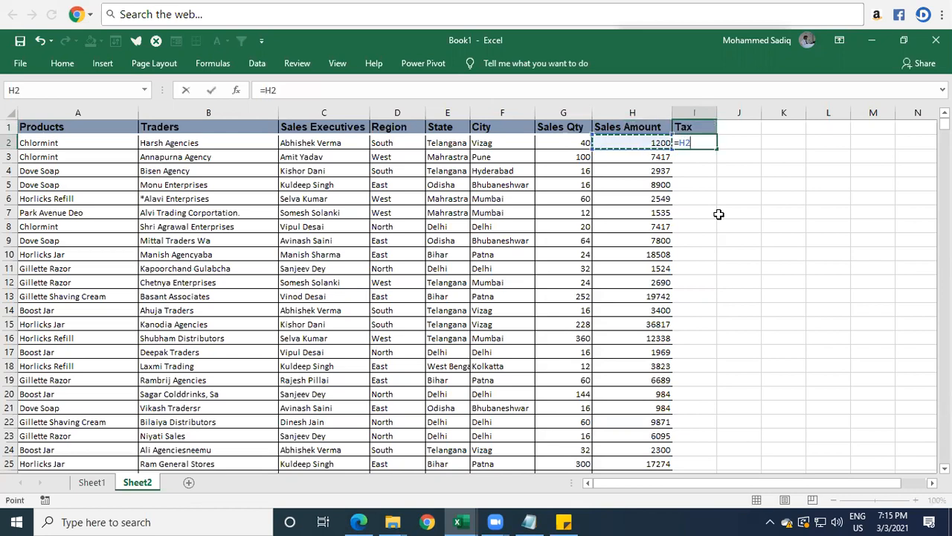
type("*12.25%")
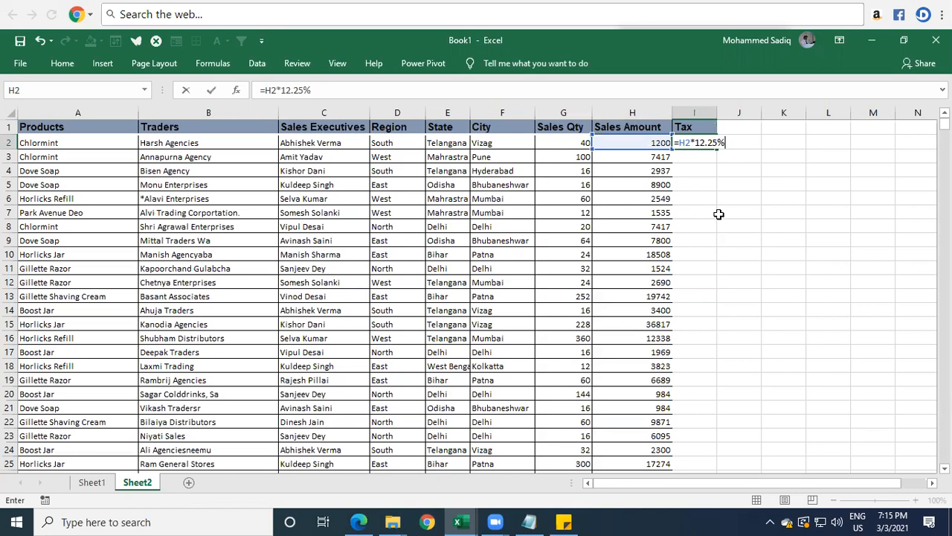
key("Return")
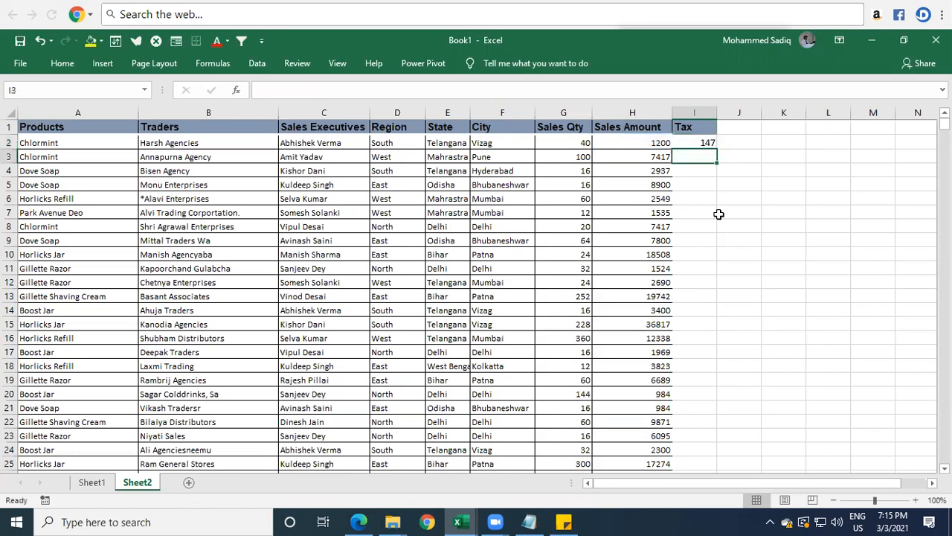
left_click(707, 142)
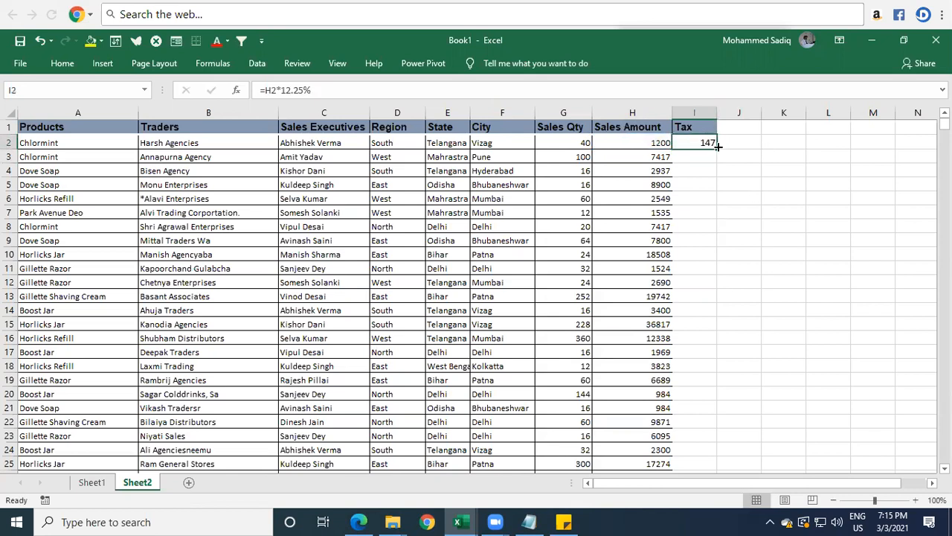
double_click(718, 147)
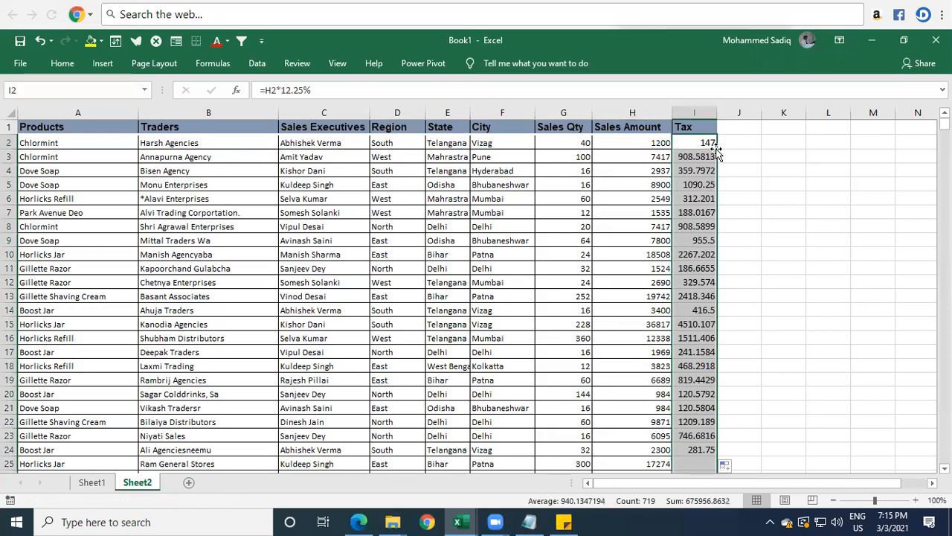
Step: Widen the Tax column slightly to show more decimal places of its values
left_click(707, 195)
double_click(701, 142)
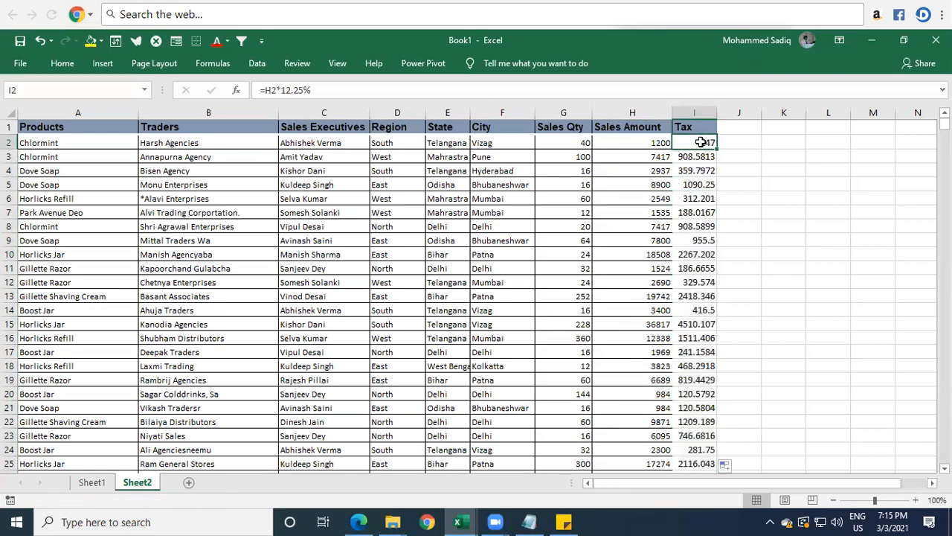
key("Escape")
left_click(699, 171)
left_click_drag(718, 113, 733, 113)
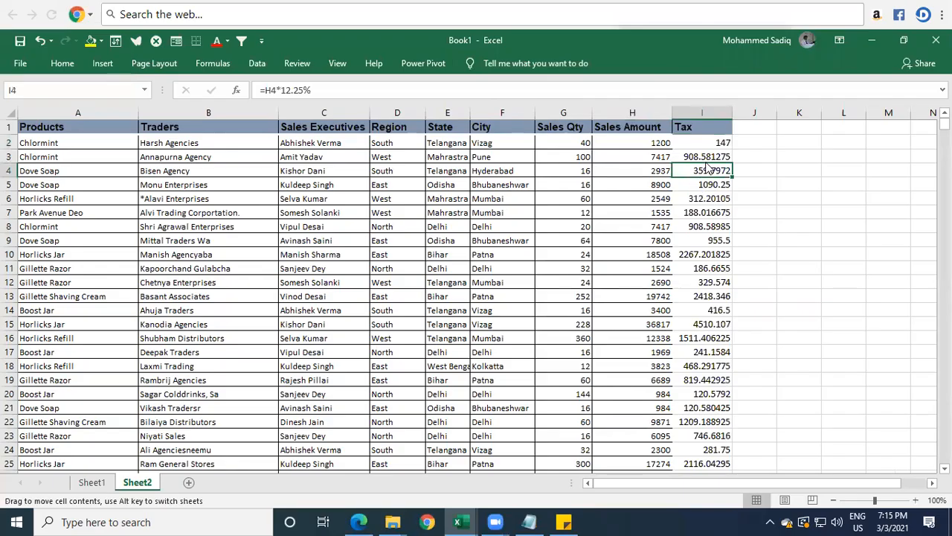
mouse_move(706, 164)
left_mouse_down()
mouse_move(705, 235)
mouse_move(704, 171)
left_mouse_up()
left_click(710, 239)
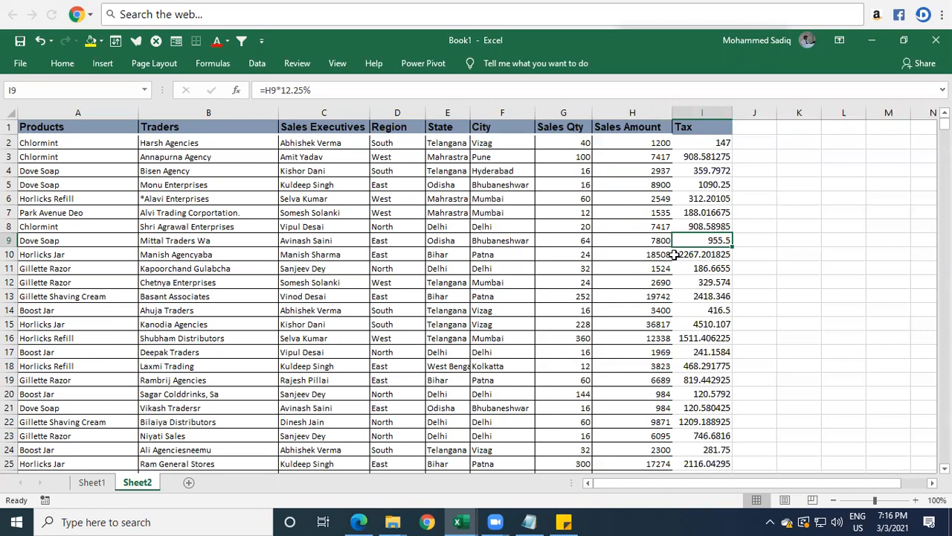
left_click_drag(722, 156, 708, 460)
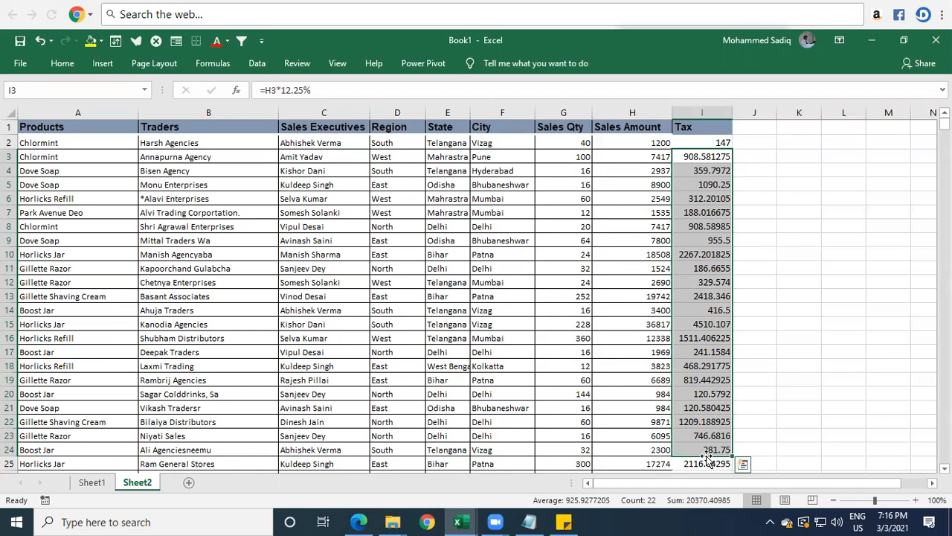
Step: Add an "INT" header in cell J1 beside the Tax column
key("Up")
key("Up")
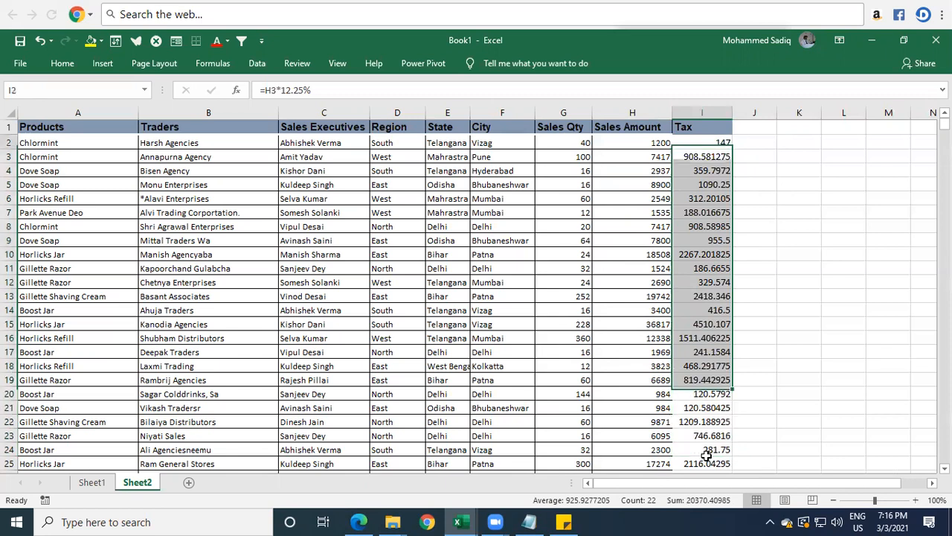
key("Right")
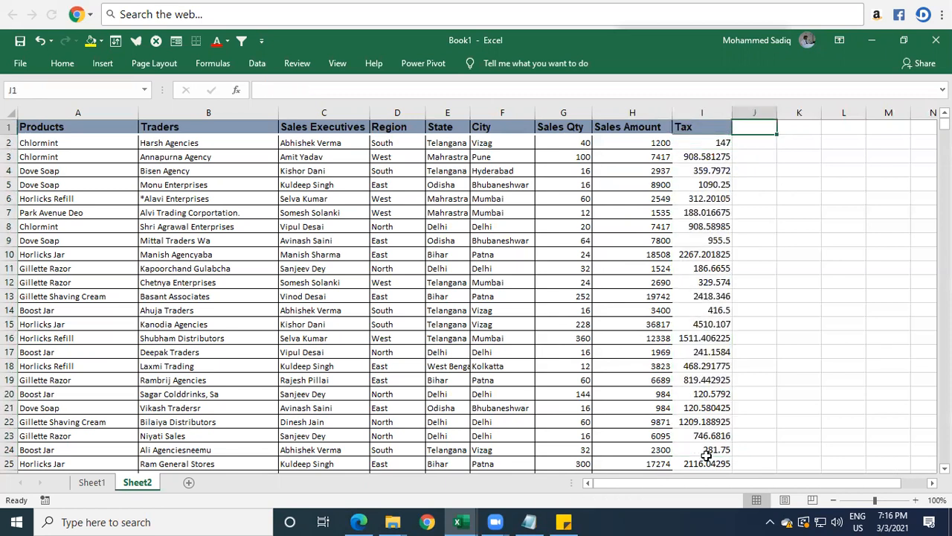
key("Down")
key("Down")
key("Left")
key("Up")
key("Right")
key("Up")
type("INT")
key("Return")
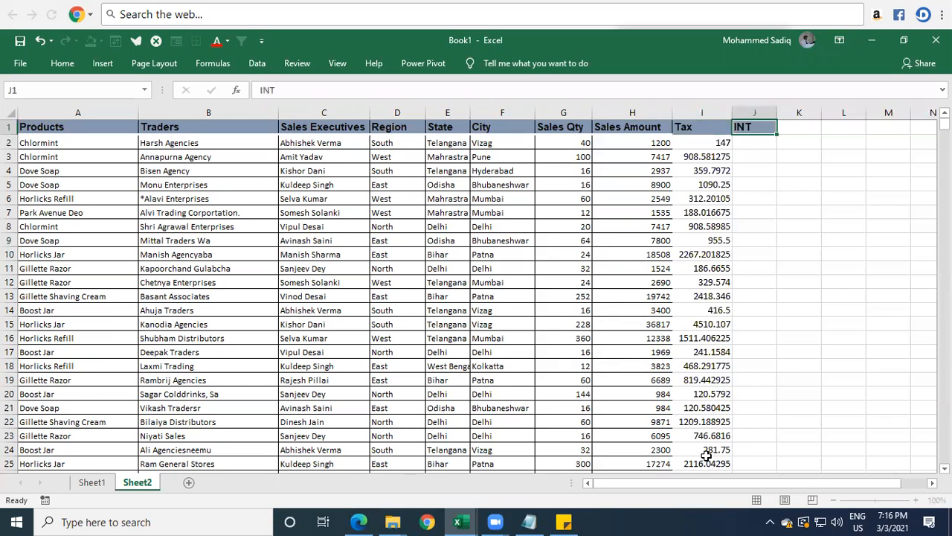
Step: Enter =INT(I2) in J2 to drop the tax decimals and fill the formula down the INT column
type("-=")
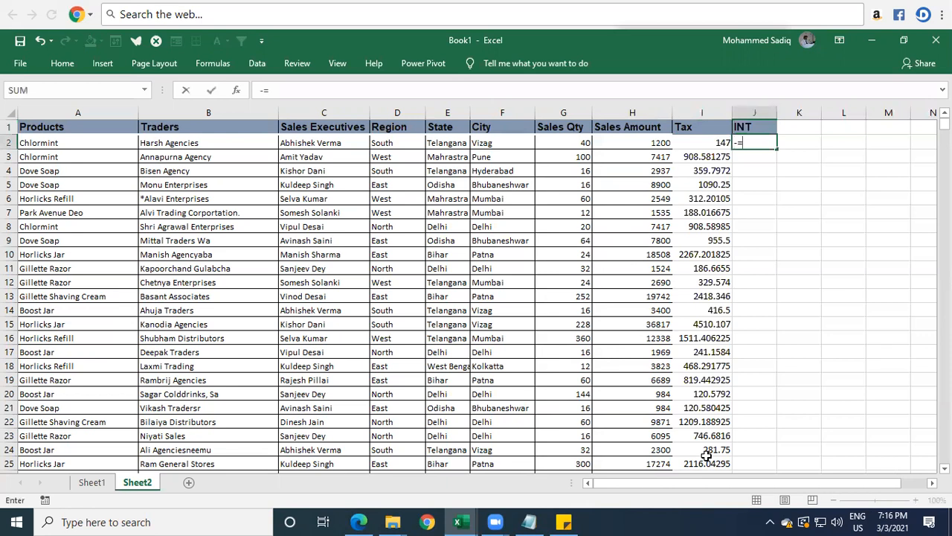
key("BackSpace")
key("BackSpace")
type("=int(")
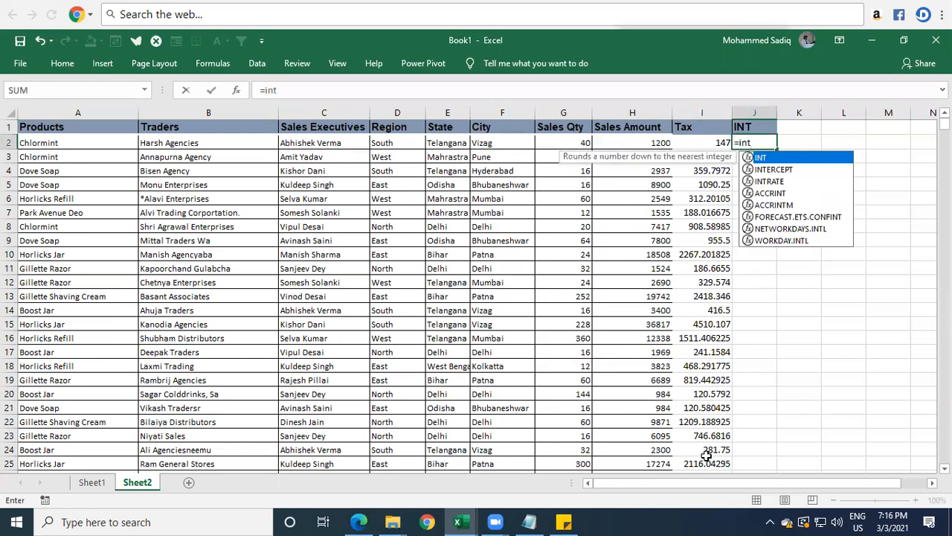
key("Left")
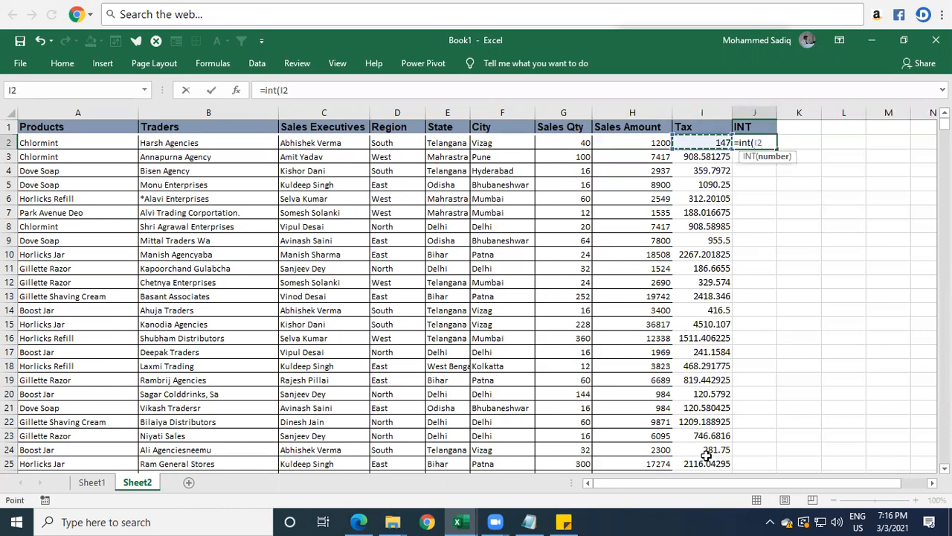
key("Return")
key("Up")
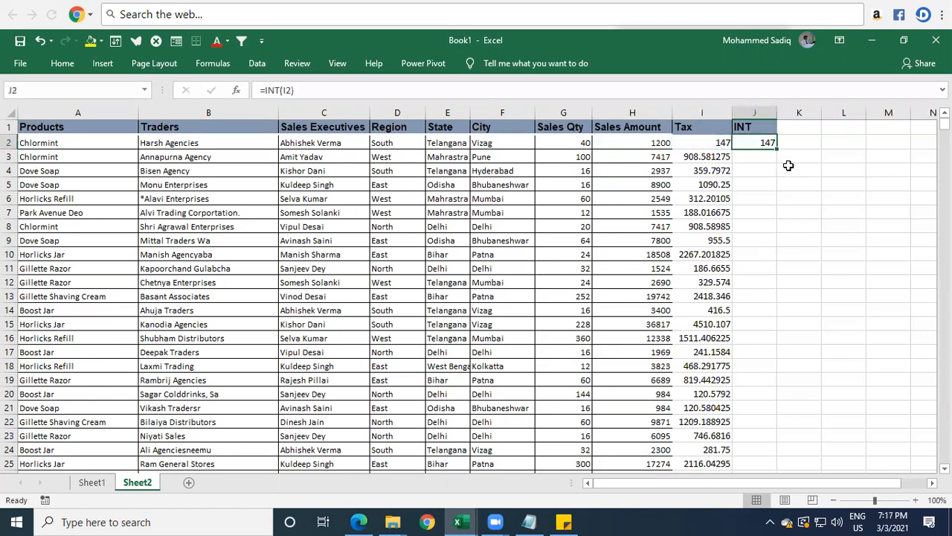
double_click(781, 147)
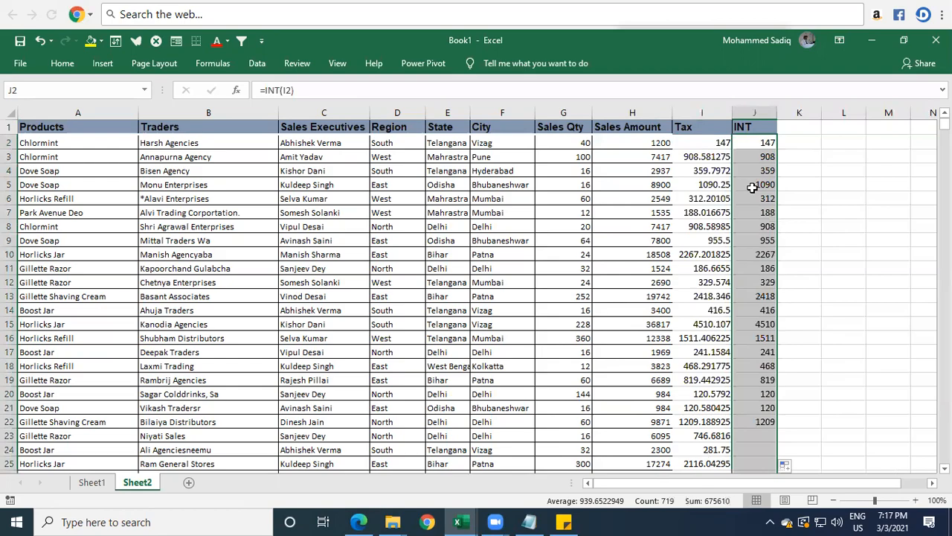
Step: Compare the decimal Tax values in rows 3 and 4 with the corresponding integers in the INT column
left_click(695, 157)
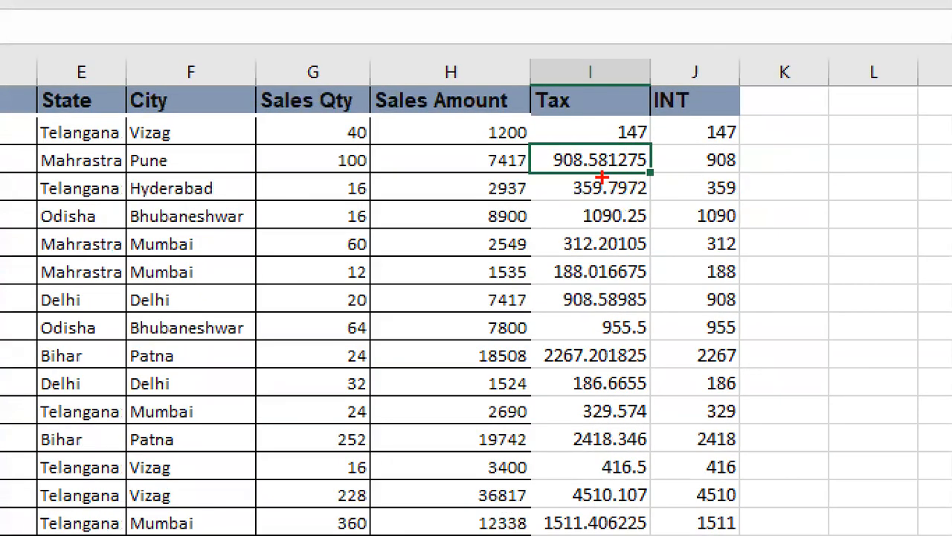
left_click_drag(593, 170, 646, 169)
left_click_drag(705, 173, 747, 173)
left_click_drag(575, 209, 598, 202)
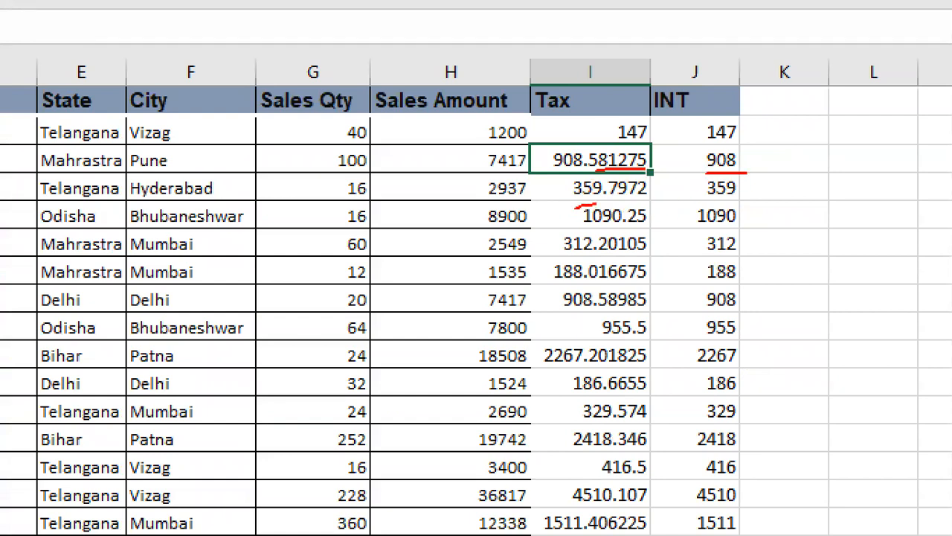
left_click_drag(739, 192, 709, 198)
left_click_drag(607, 173, 647, 205)
left_click_drag(646, 170, 604, 172)
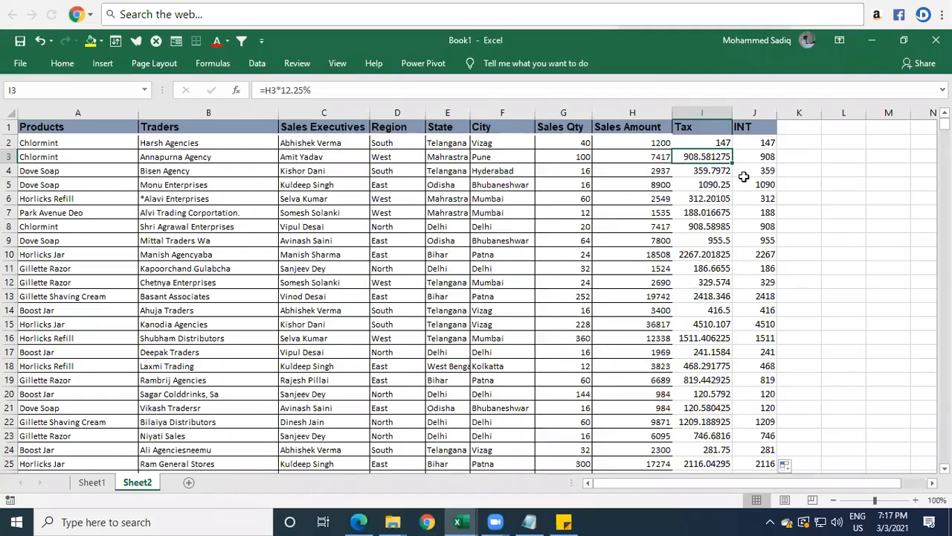
left_click(690, 188)
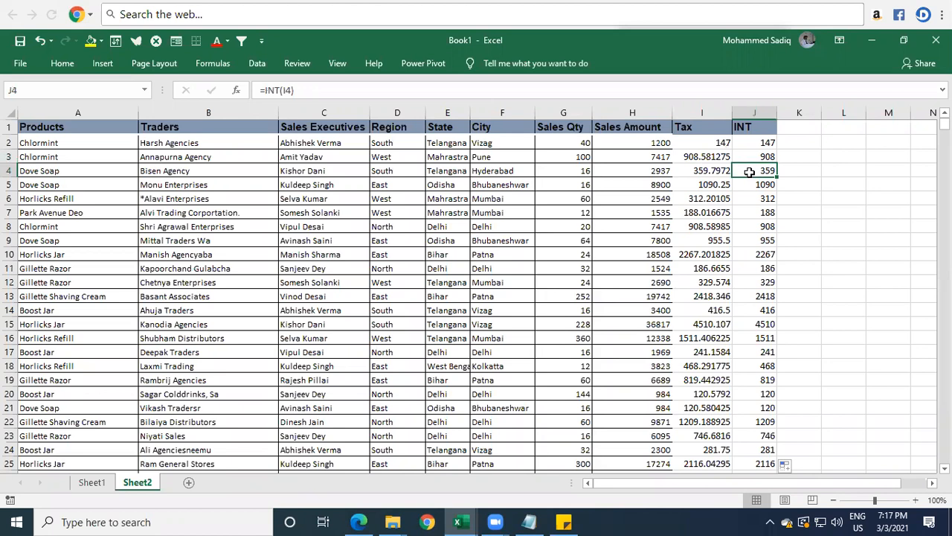
key("Up")
key("Up")
key("Up")
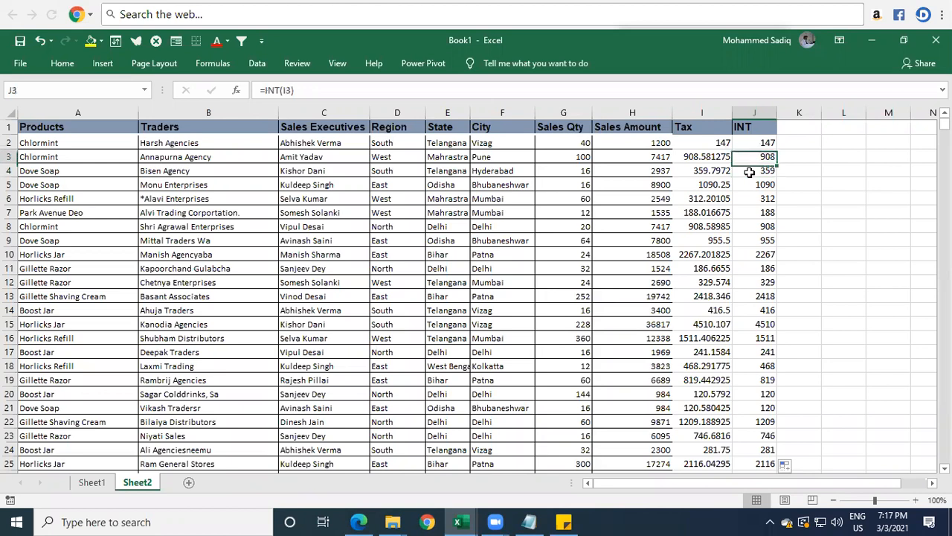
key("Right")
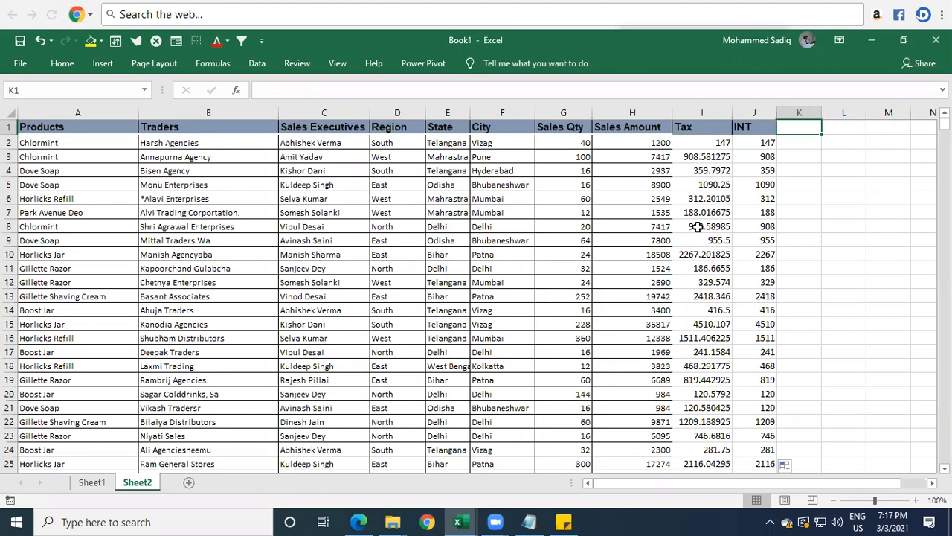
left_click(703, 171)
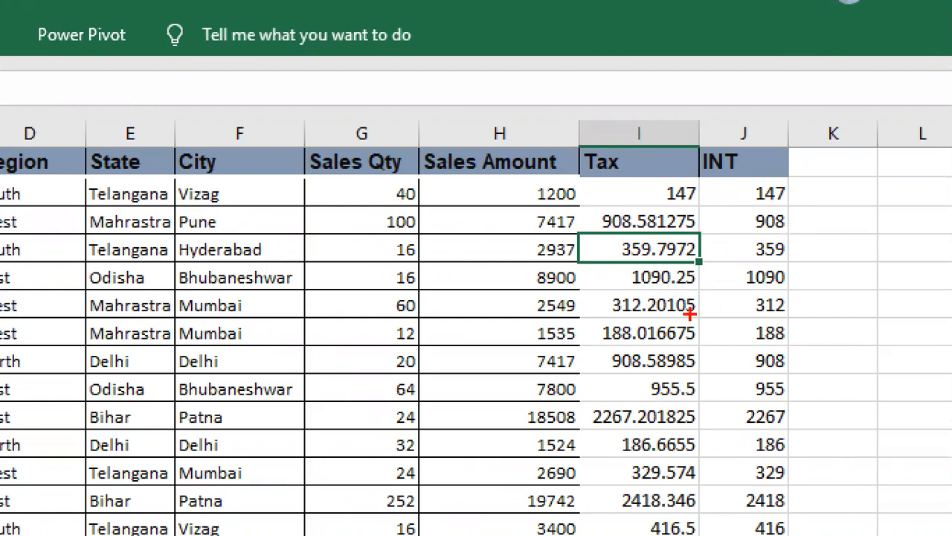
mouse_move(644, 222)
left_mouse_down()
mouse_move(691, 221)
mouse_move(690, 247)
left_mouse_up()
key("ctrl+z")
key("Escape")
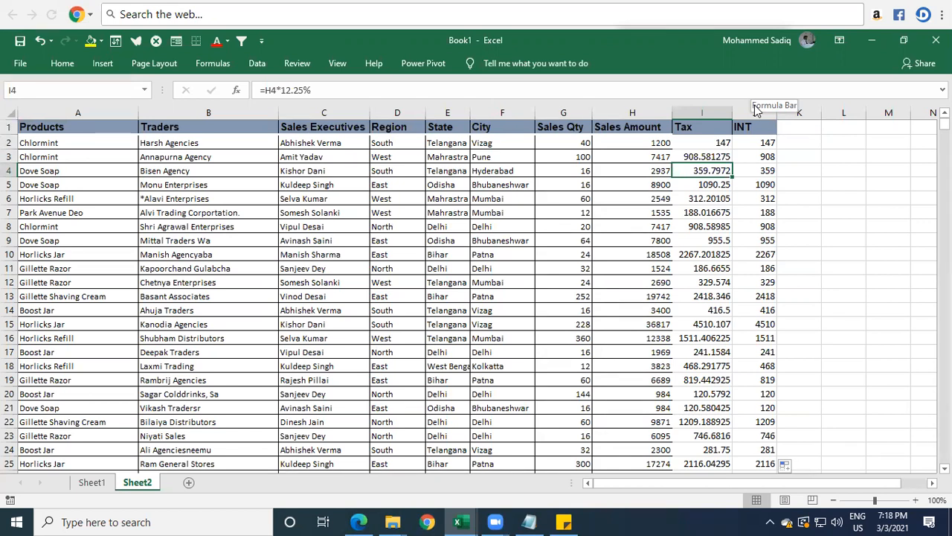
Step: Add a "round" header in cell K1 beside the INT column
left_click(795, 126)
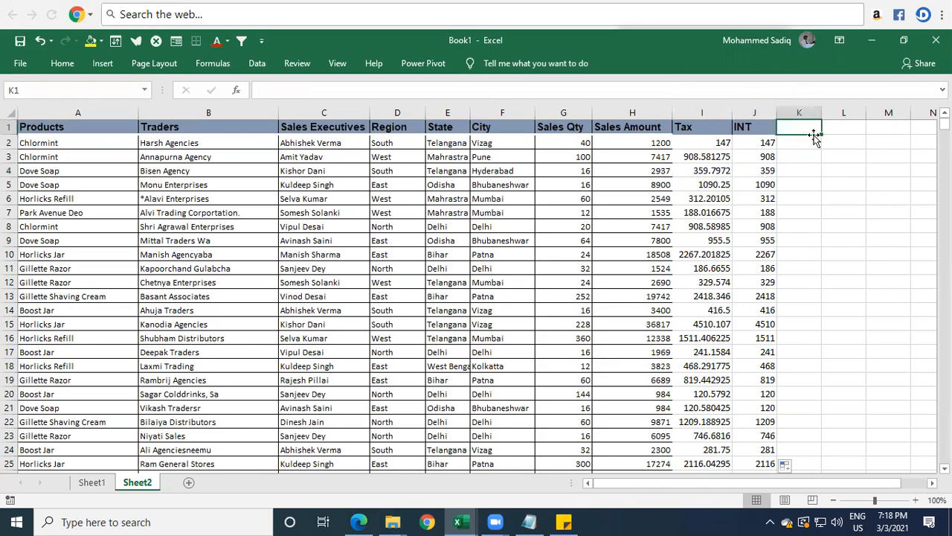
type("round")
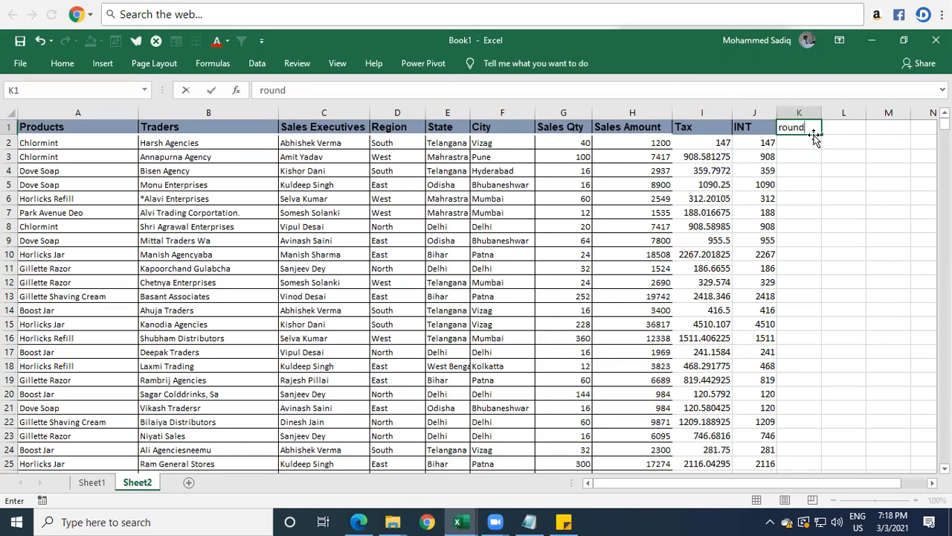
key("Return")
Step: Round the tax to two decimals in K2 with =ROUND(I2,2) and fill the formula down the round column
type("=")
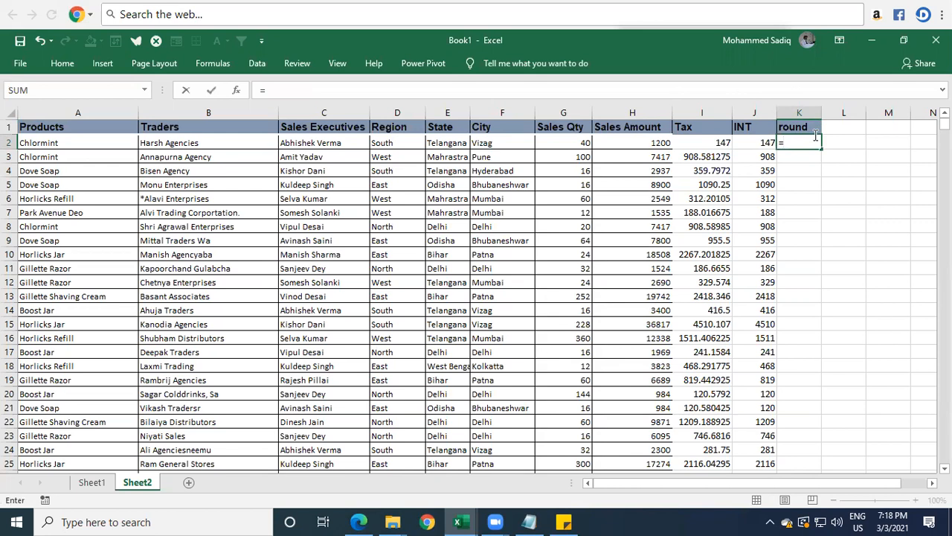
type("roun")
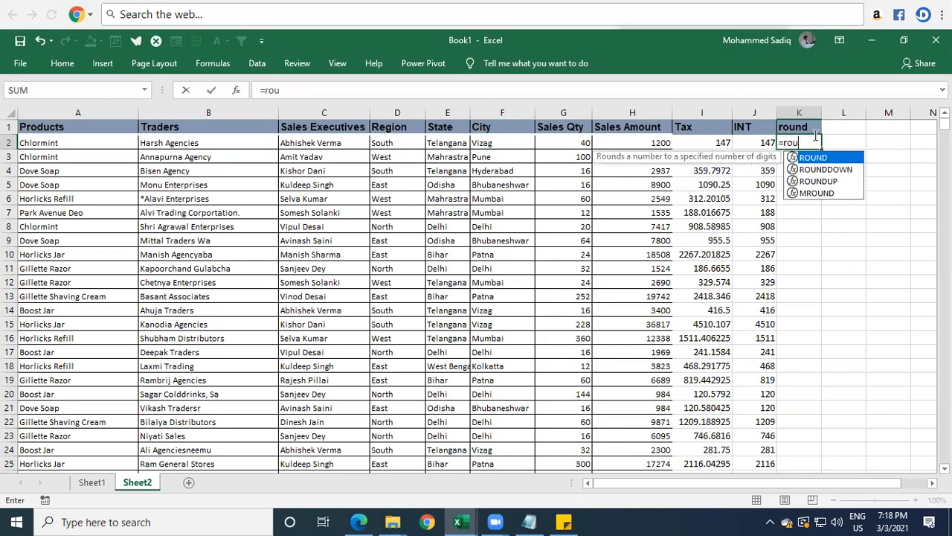
key("Tab")
key("Left")
key("Left")
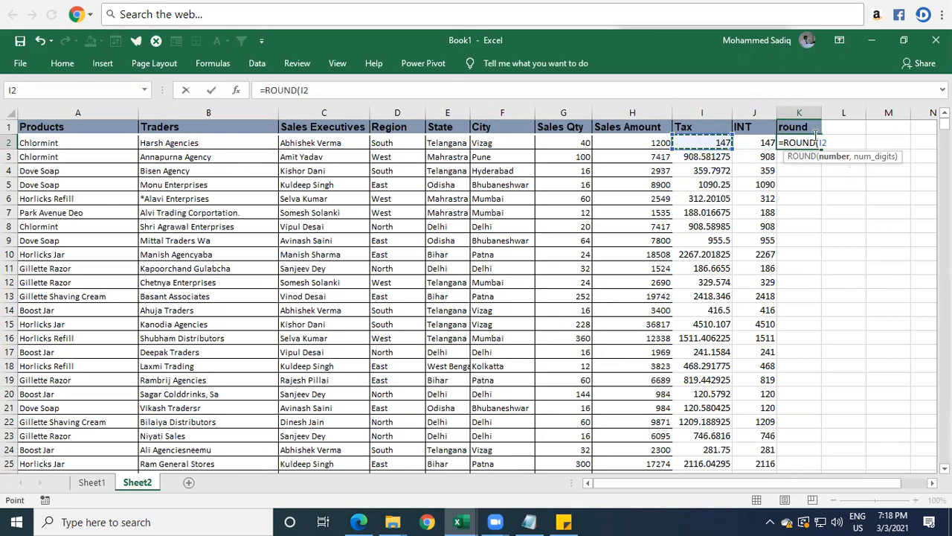
type(",")
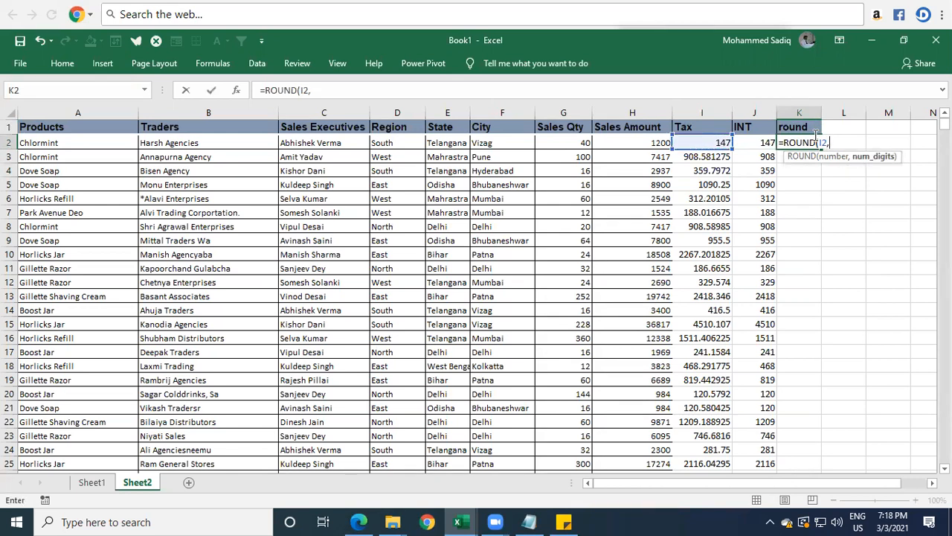
type("2)")
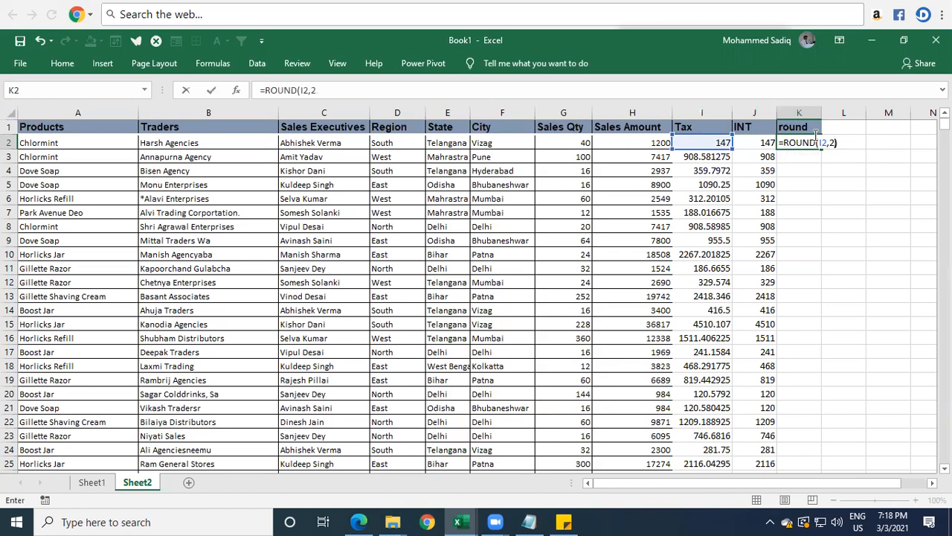
key("Return")
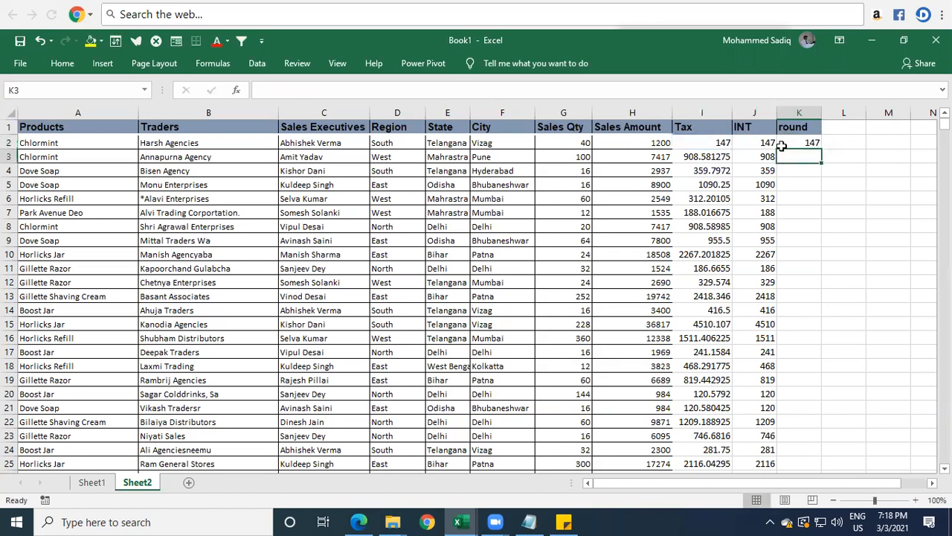
left_click(803, 143)
double_click(821, 150)
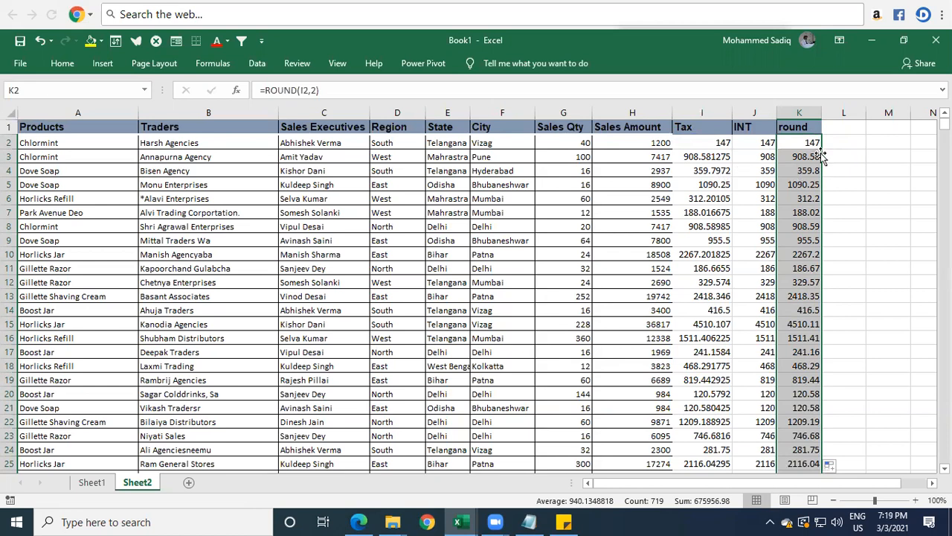
Step: Show the filled ROUND results in the round column with two decimal places
left_click(64, 63)
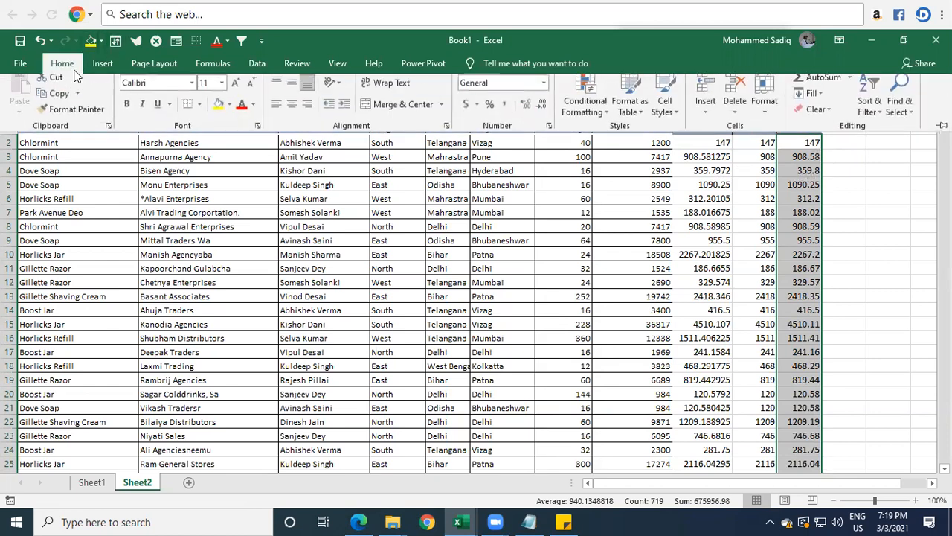
left_click(542, 114)
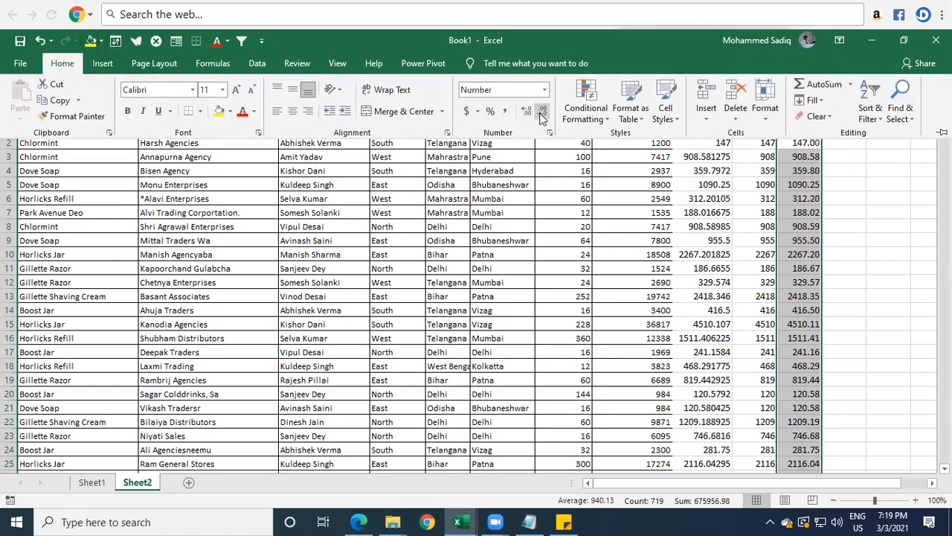
left_click(807, 146)
left_click(795, 212)
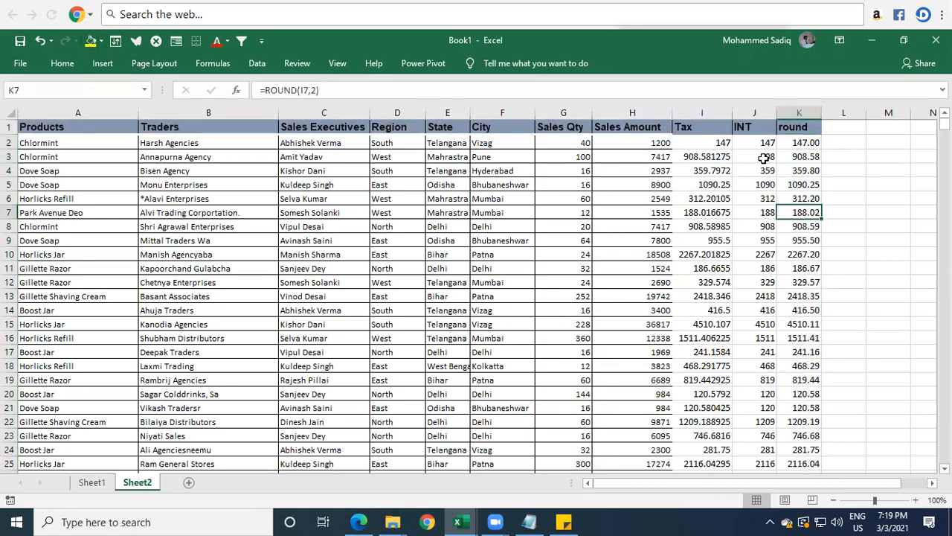
Step: Compare the decimal Tax values in rows 3 to 5 with the INT and two-decimal ROUND results beside them
left_click(692, 156)
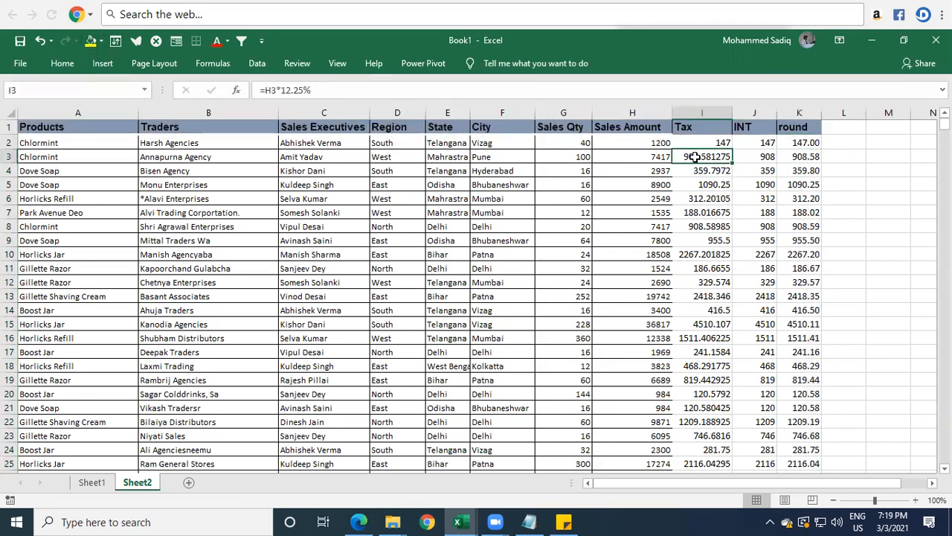
left_click(807, 156)
left_click(695, 172)
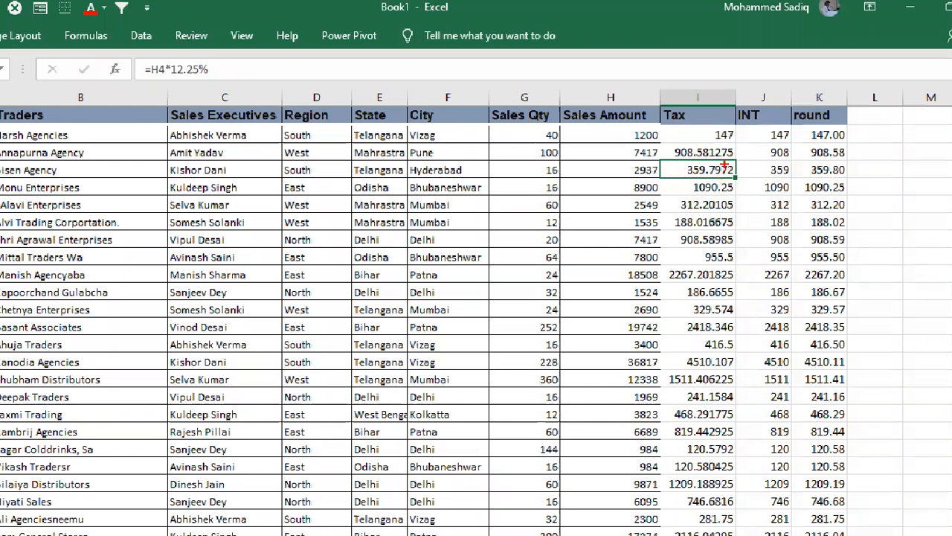
left_click_drag(683, 161, 721, 179)
mouse_move(793, 161)
left_mouse_down()
mouse_move(833, 178)
mouse_move(868, 170)
left_mouse_up()
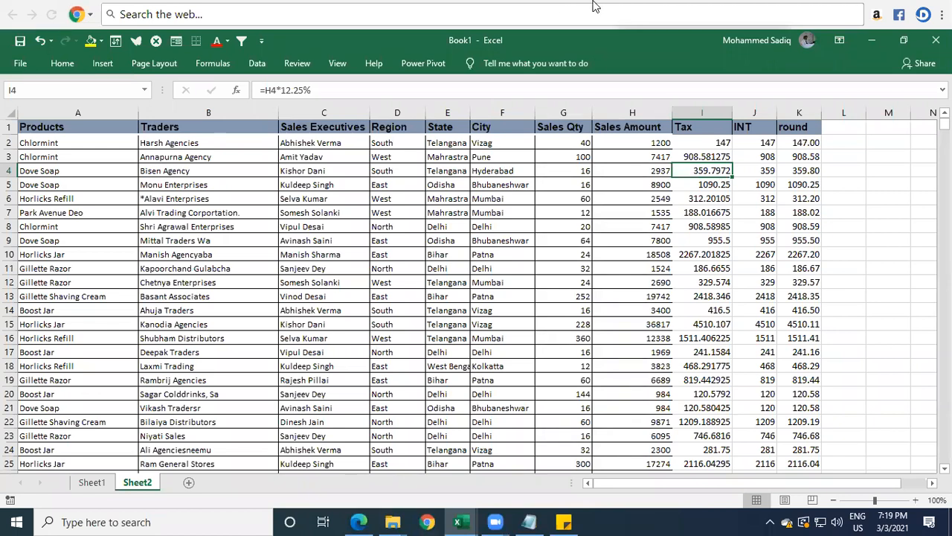
key("Right")
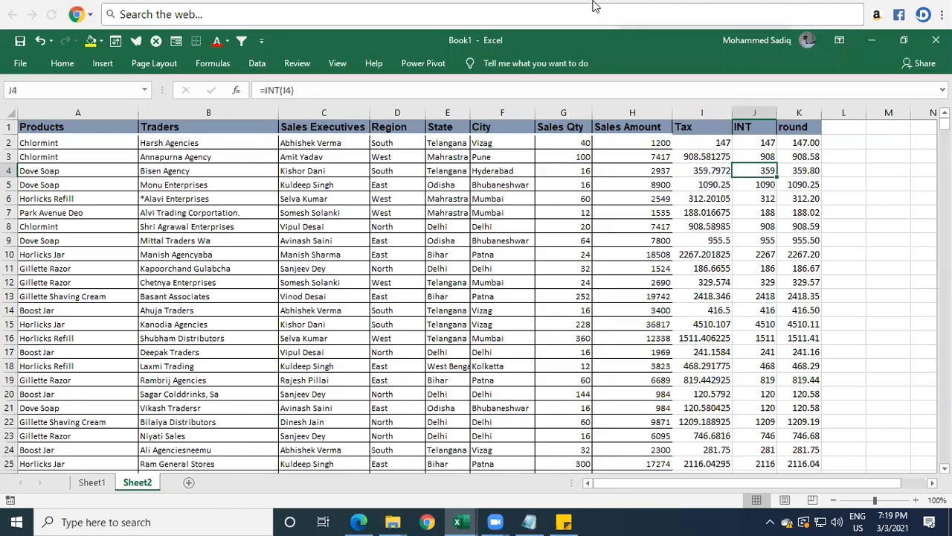
key("Right")
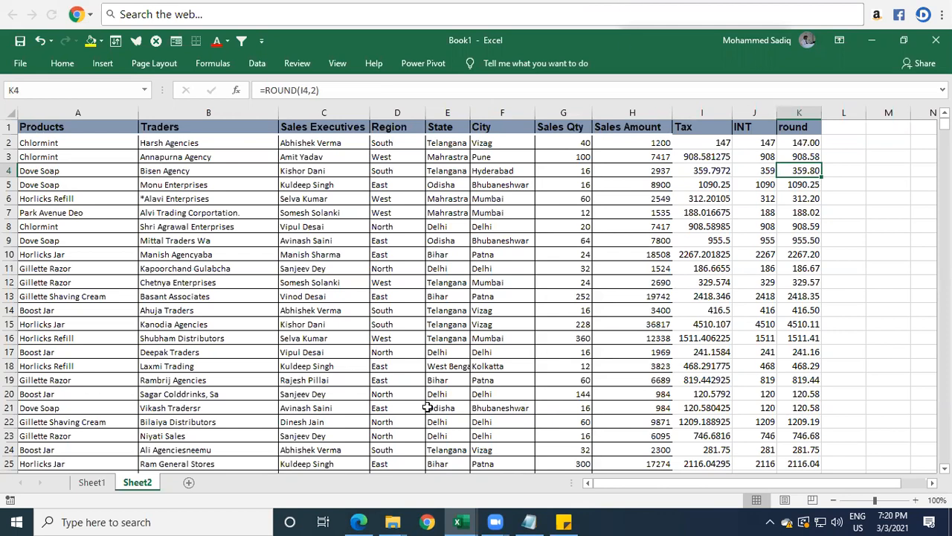
left_click(816, 186)
key("Left")
key("Left")
key("Right")
key("Right")
Step: Edit the formula in K2 to =ROUND(I2,0) and fill it down the round column
key("Up")
key("Up")
key("Up")
key("F2")
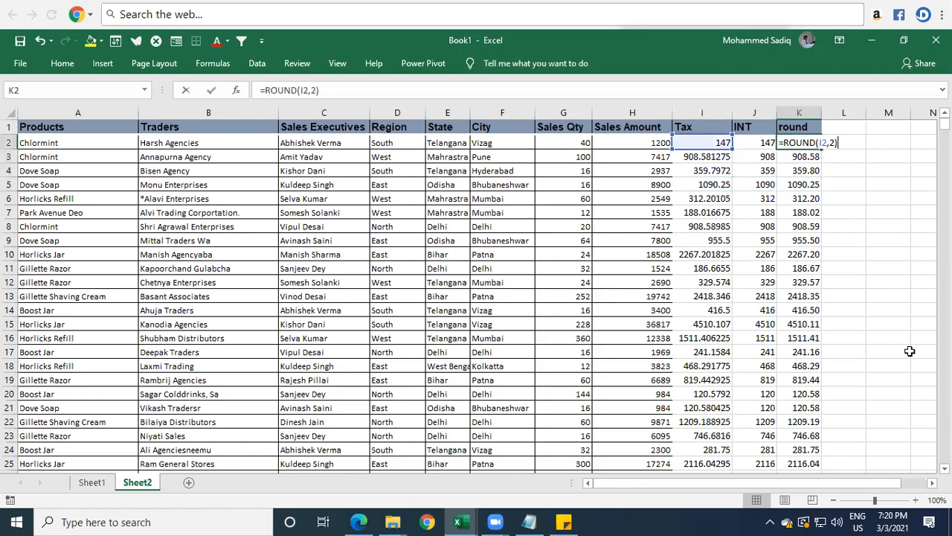
key("Left")
key("BackSpace")
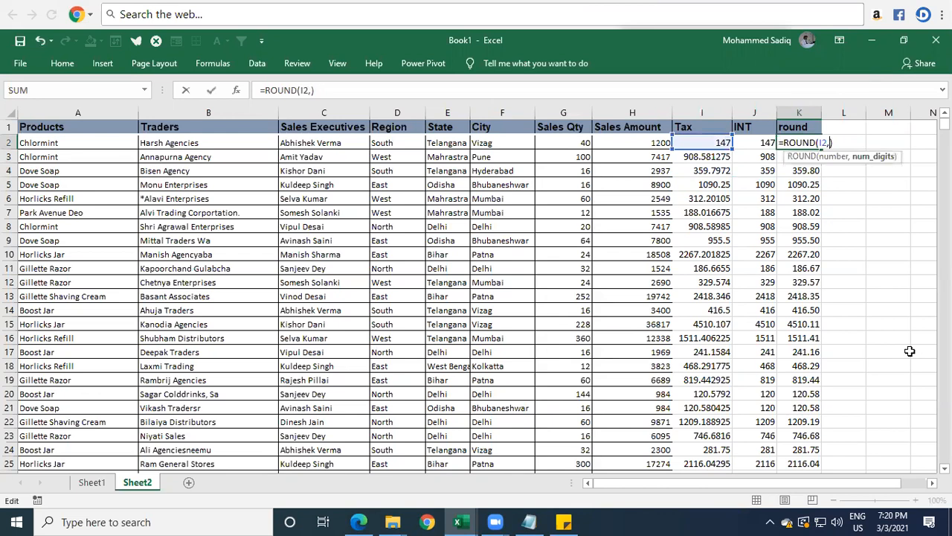
type("2")
key("Return")
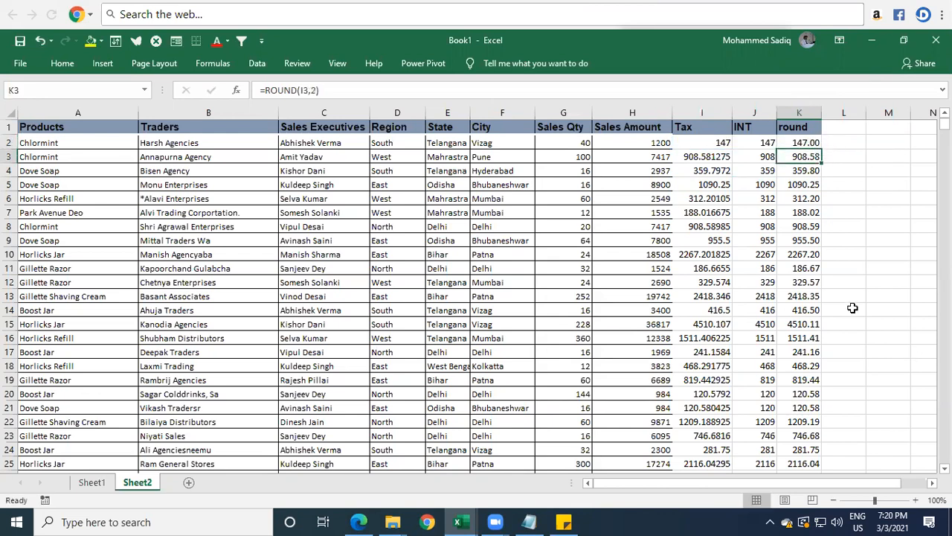
left_click(814, 145)
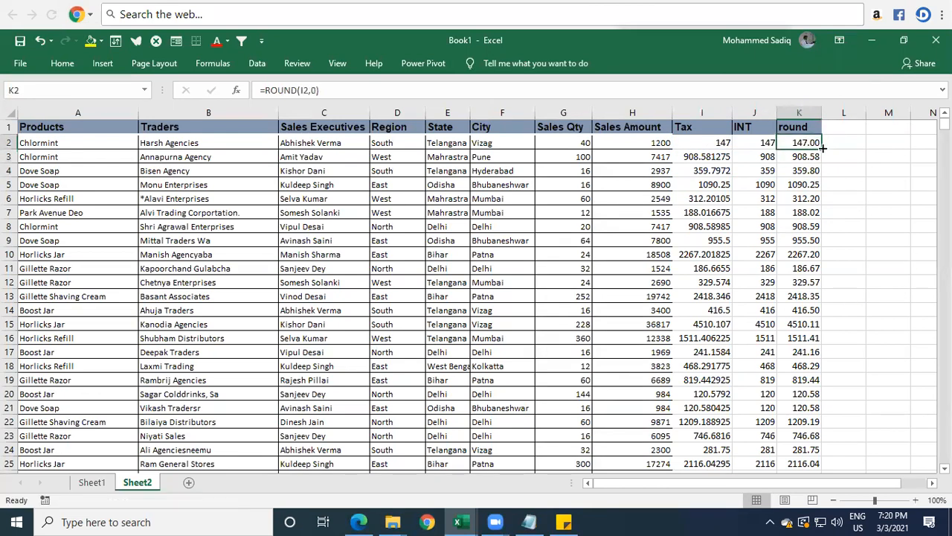
double_click(821, 147)
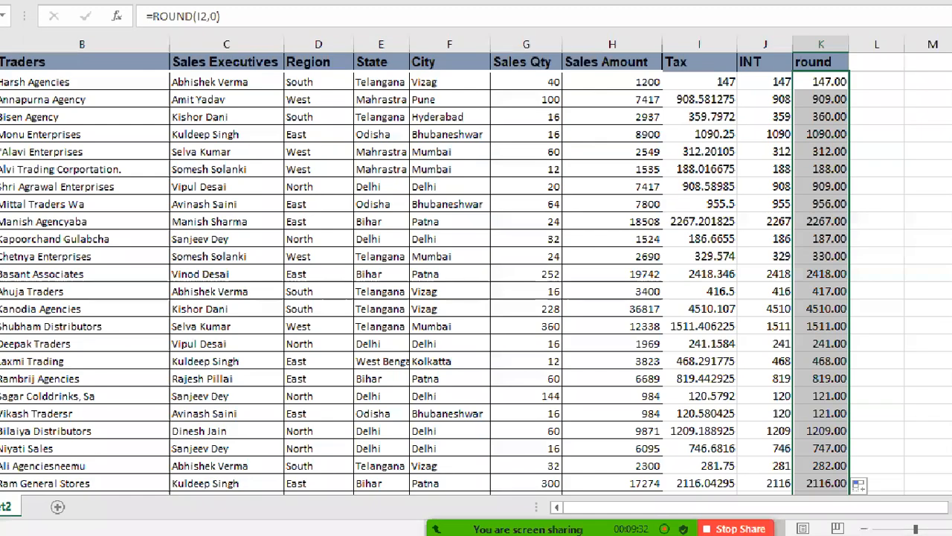
Step: Compare the Tax decimals in rows 3 to 5 with the zero-digit ROUND results in column K
left_click_drag(678, 109, 712, 122)
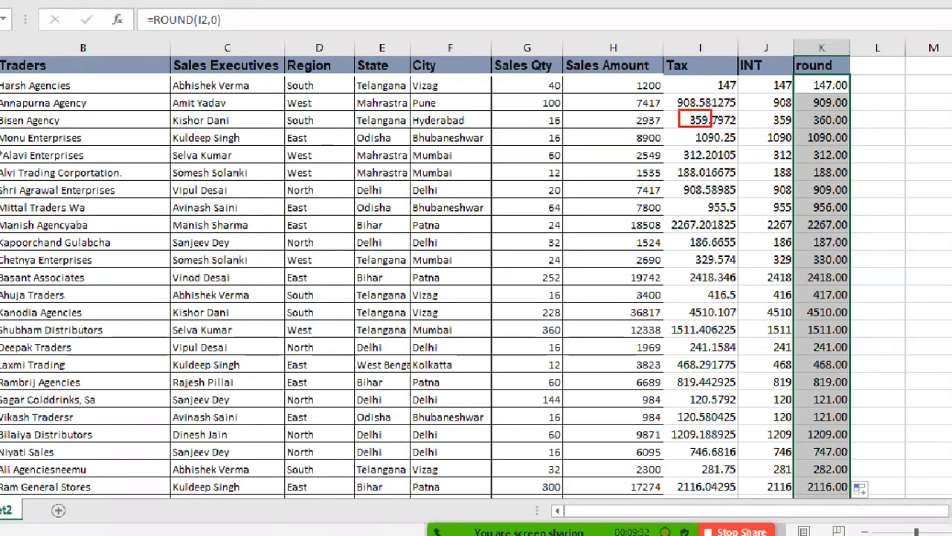
left_click_drag(809, 111, 842, 130)
left_click_drag(673, 96, 713, 110)
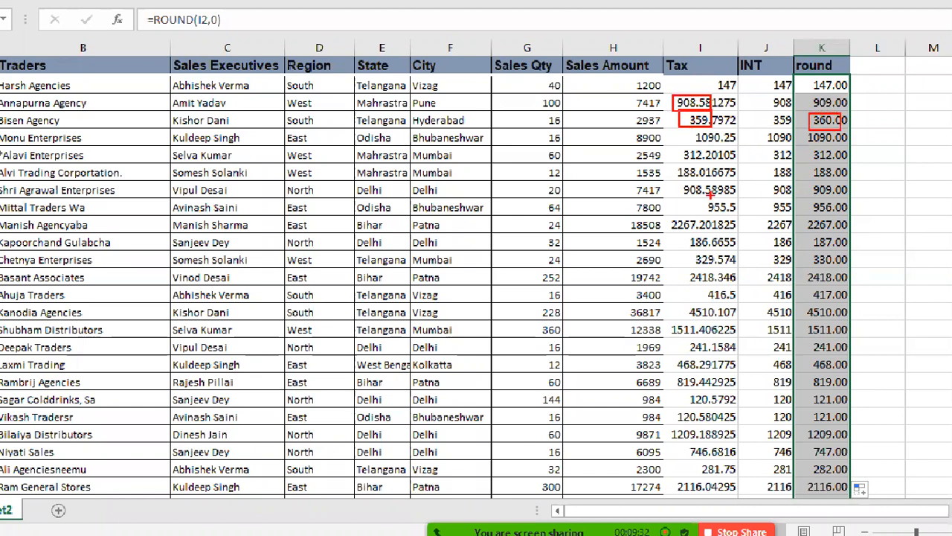
left_click_drag(690, 130, 737, 145)
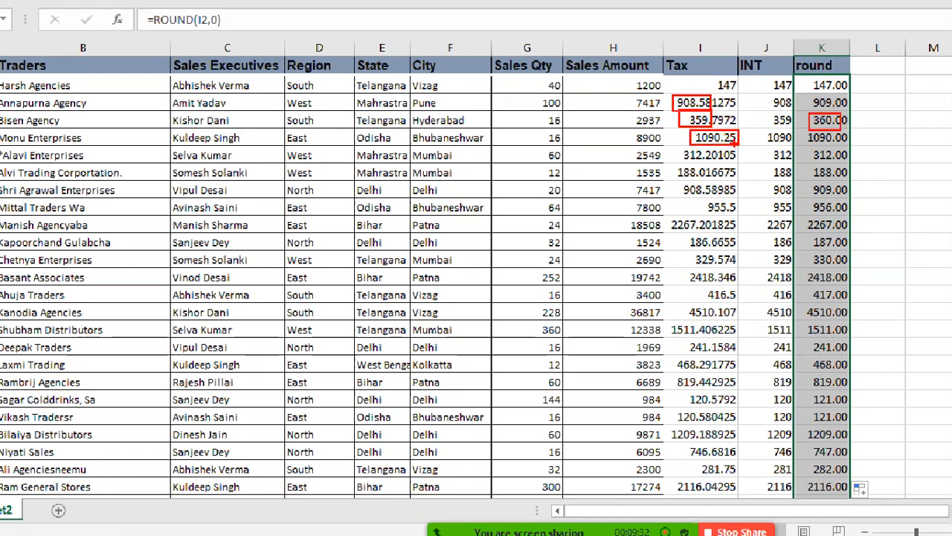
left_click_drag(815, 145, 835, 146)
key("Escape")
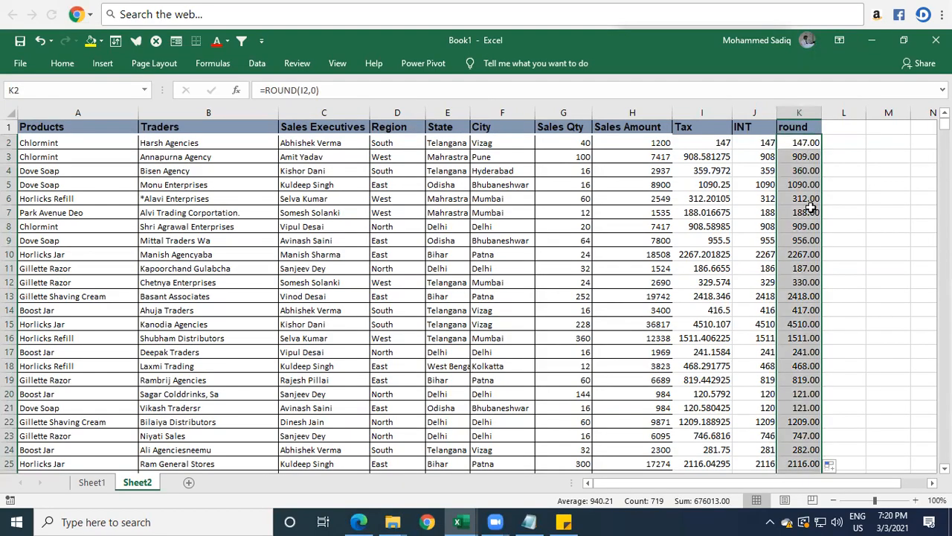
left_click(800, 112)
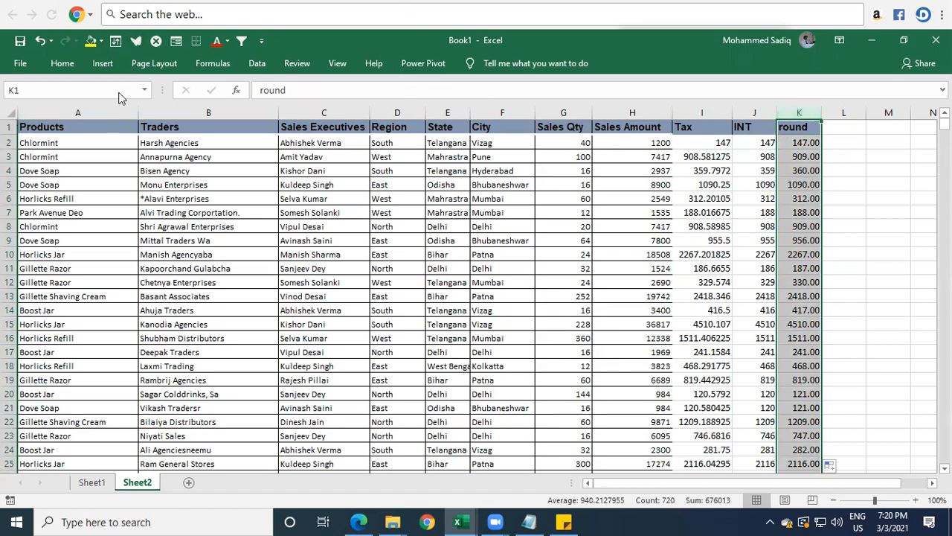
left_click(62, 64)
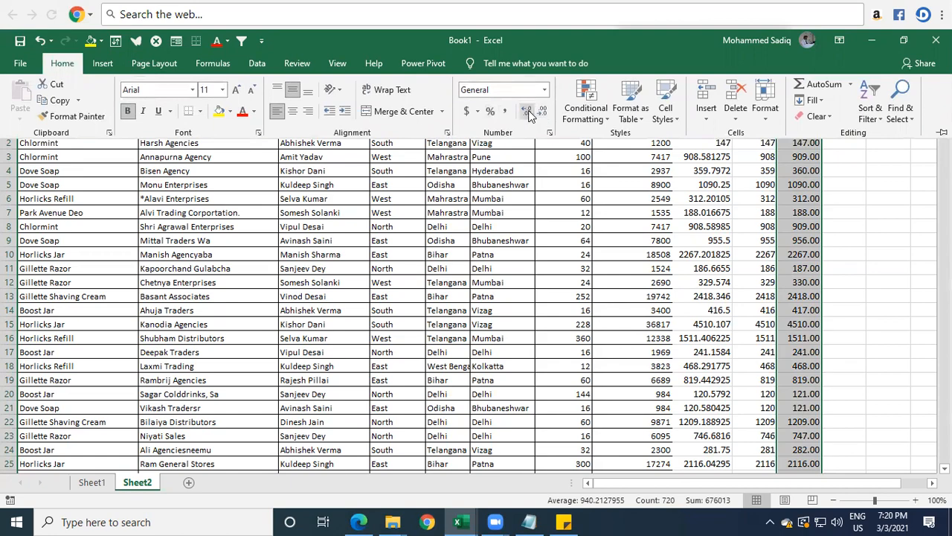
left_click(610, 225)
Step: Remove all displayed decimal places from the round values, from K2 to the last data row
left_click(811, 145)
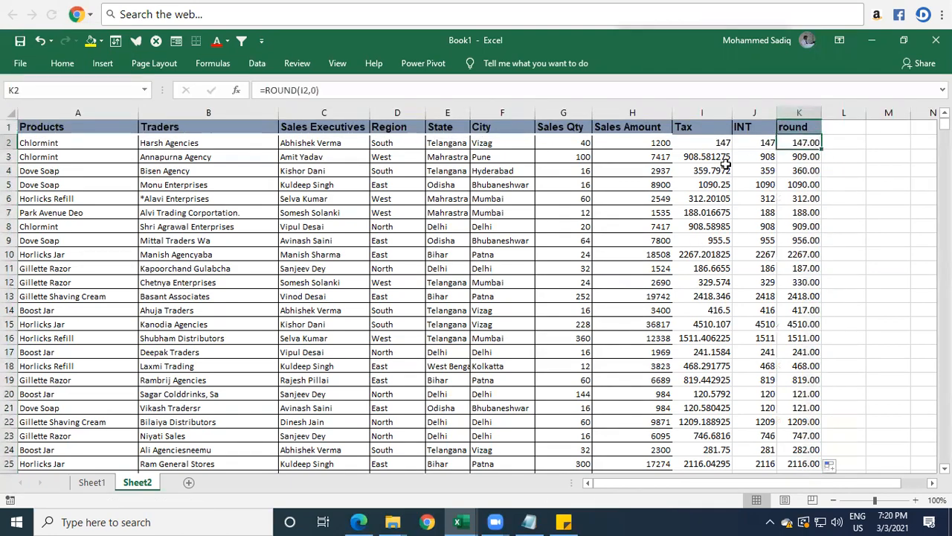
key("ctrl+shift+Down")
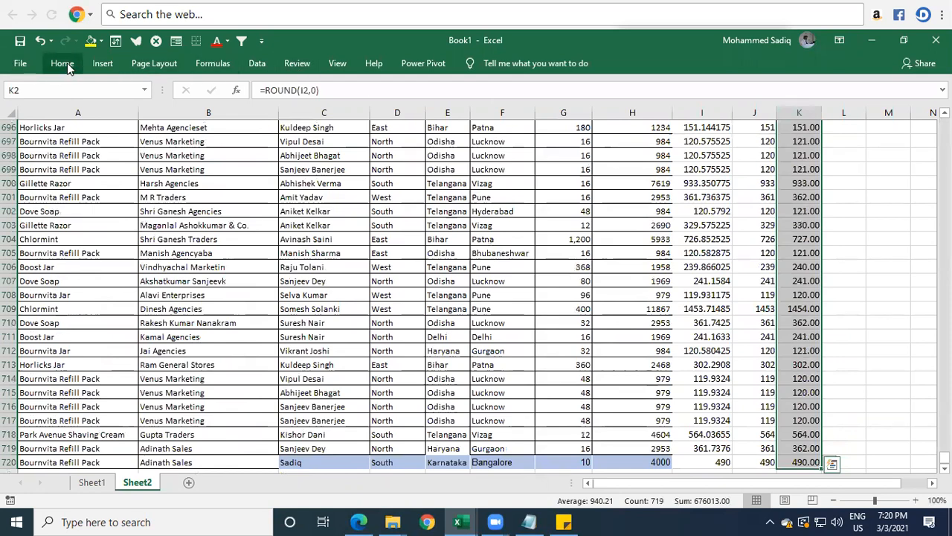
left_click(62, 64)
left_click(526, 112)
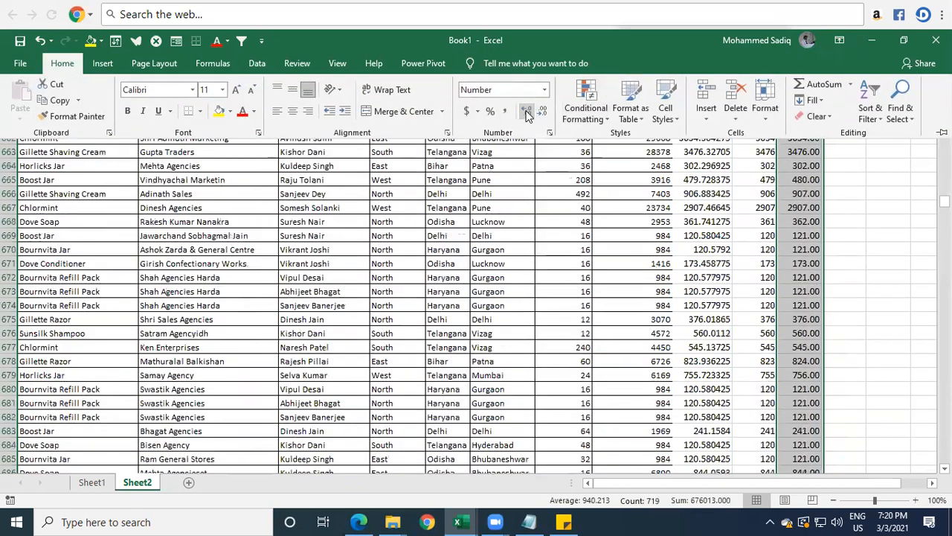
left_click(543, 112)
left_click(544, 112)
left_click(544, 112)
left_click(844, 174)
left_click(813, 140)
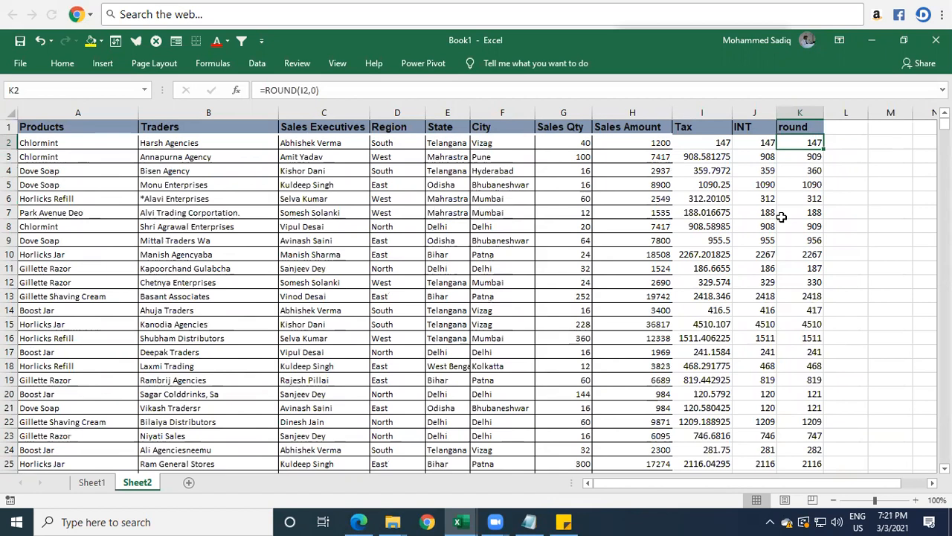
Step: Examine which Tax decimals in rows 3 to 8 round up or down to the whole numbers in the round column
key("Up")
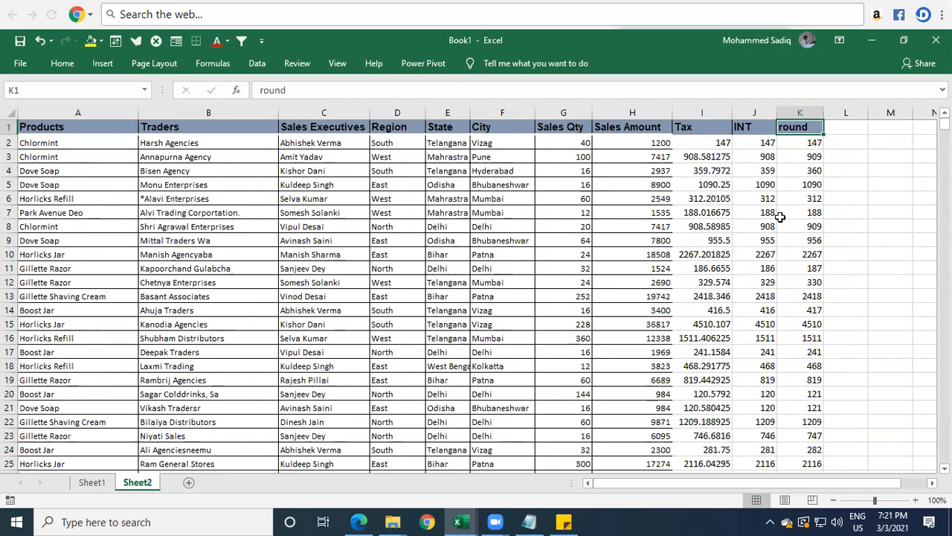
left_click_drag(696, 158, 697, 175)
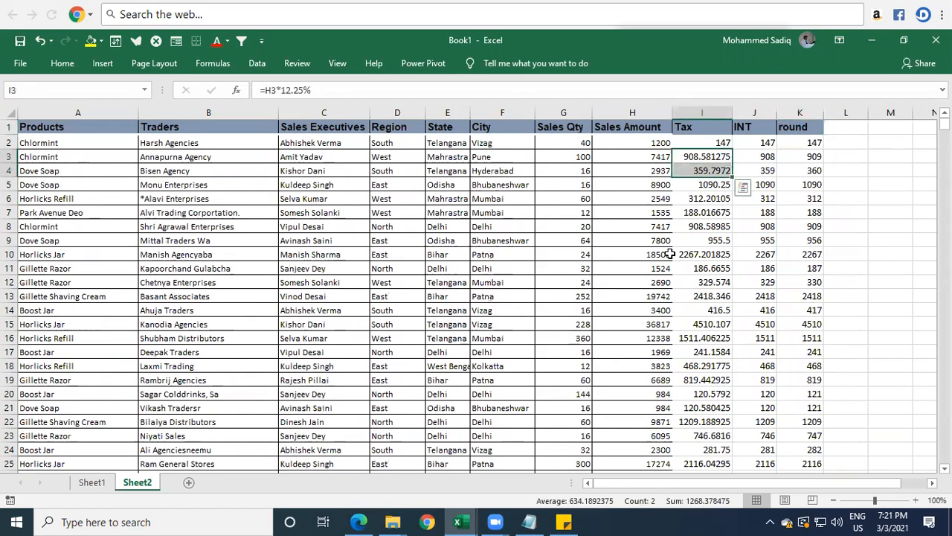
left_click(687, 222)
left_click(702, 202)
left_click(702, 216)
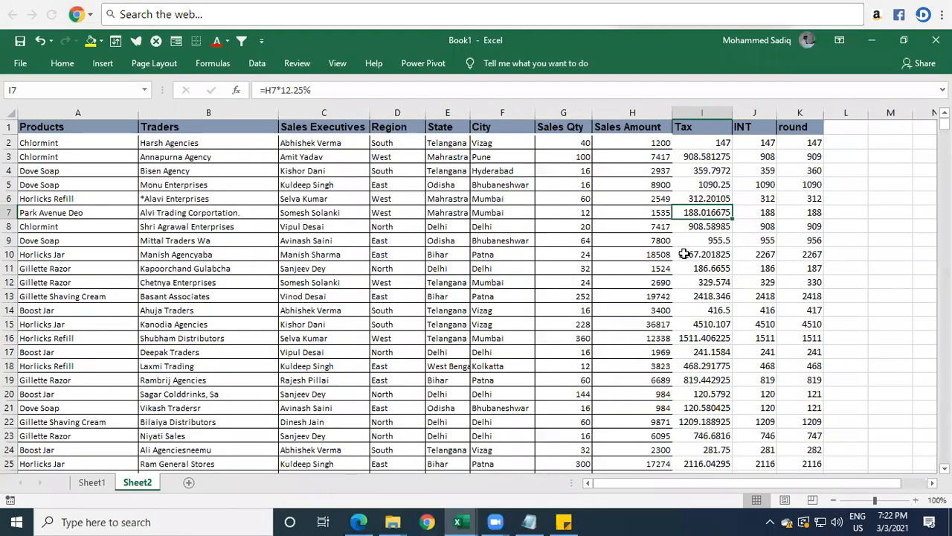
Step: Add a "RoundUP" header in cell L1 beside the round column
key("Up")
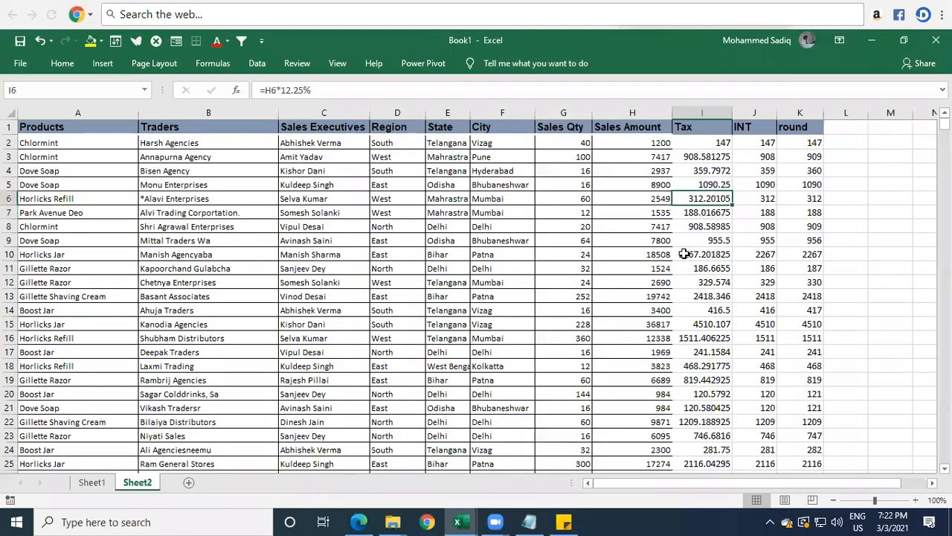
key("ctrl+Up")
key("Right")
key("Right")
key("Right")
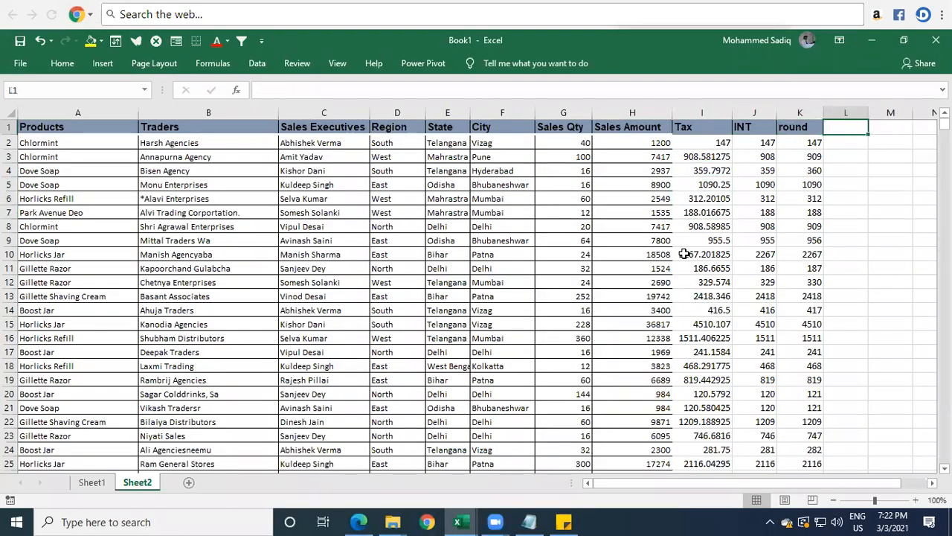
type("RoundUP")
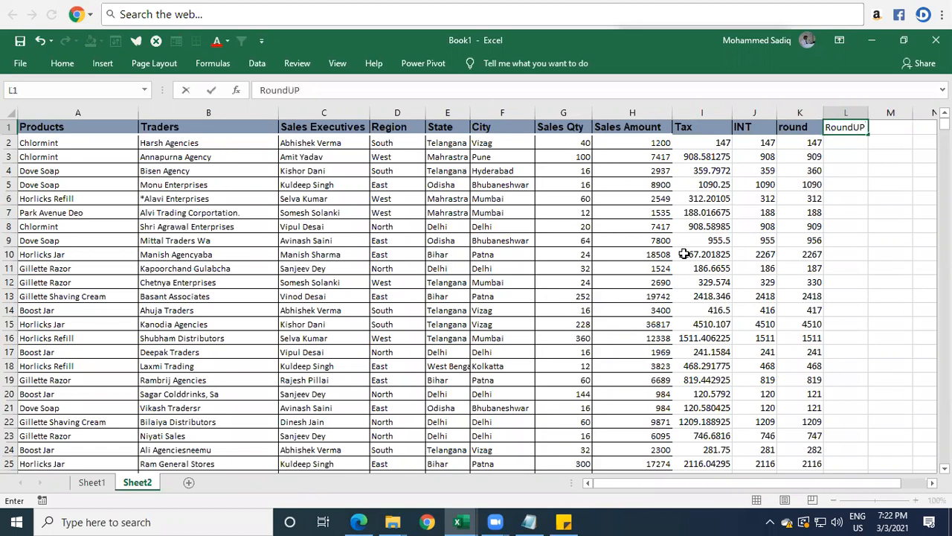
key("Return")
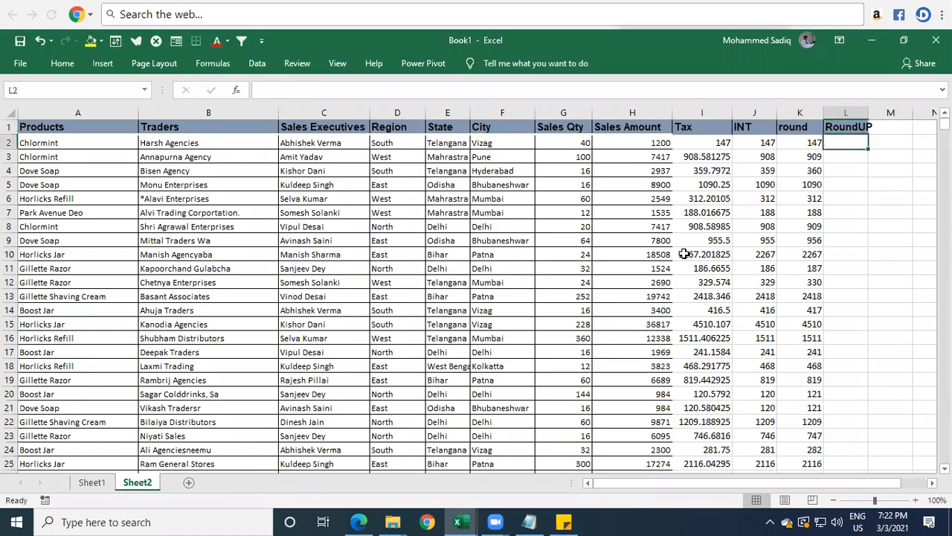
Step: Round the tax up to whole numbers in L2 with =ROUNDUP(I2,0) and fill the formula down the RoundUP column
type("=roundup")
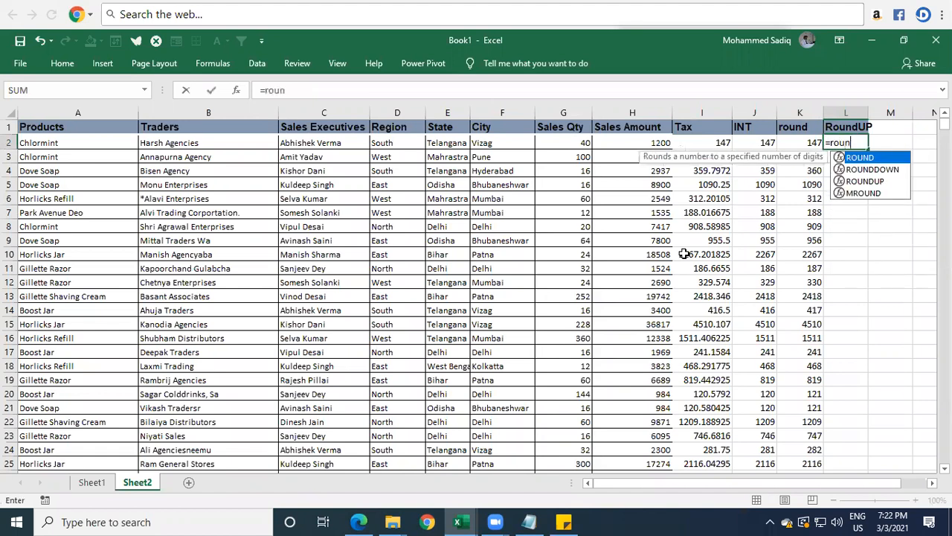
key("Tab")
key("Left")
key("Left")
key("Left")
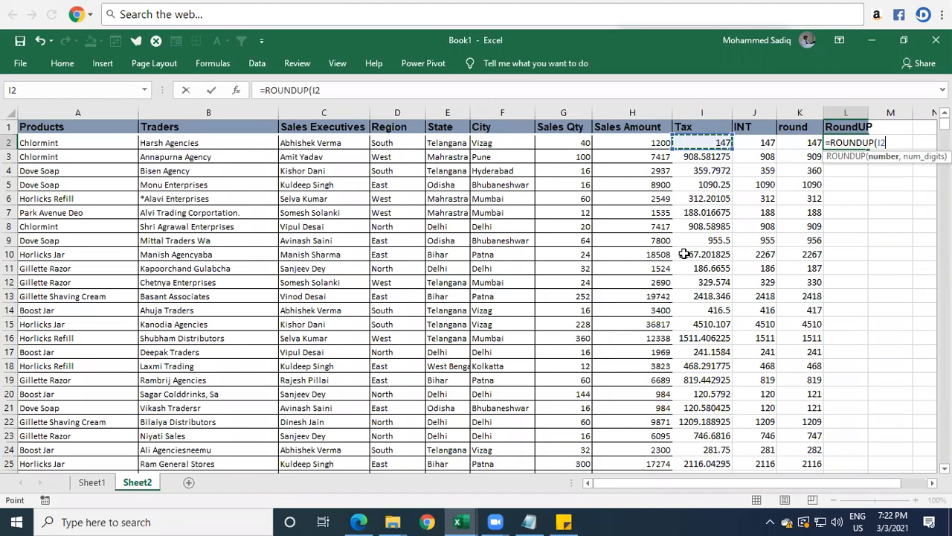
type(",")
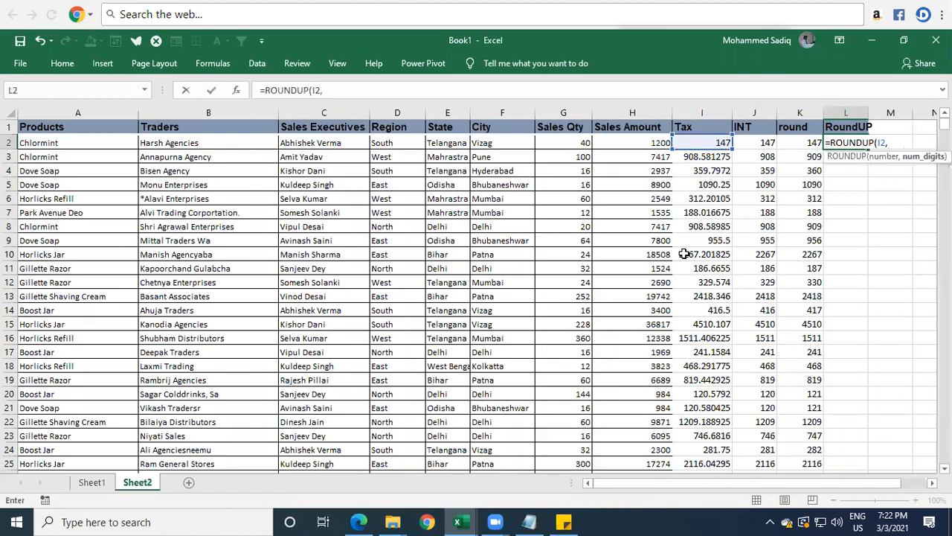
type("0)")
key("Return")
key("Up")
double_click(868, 150)
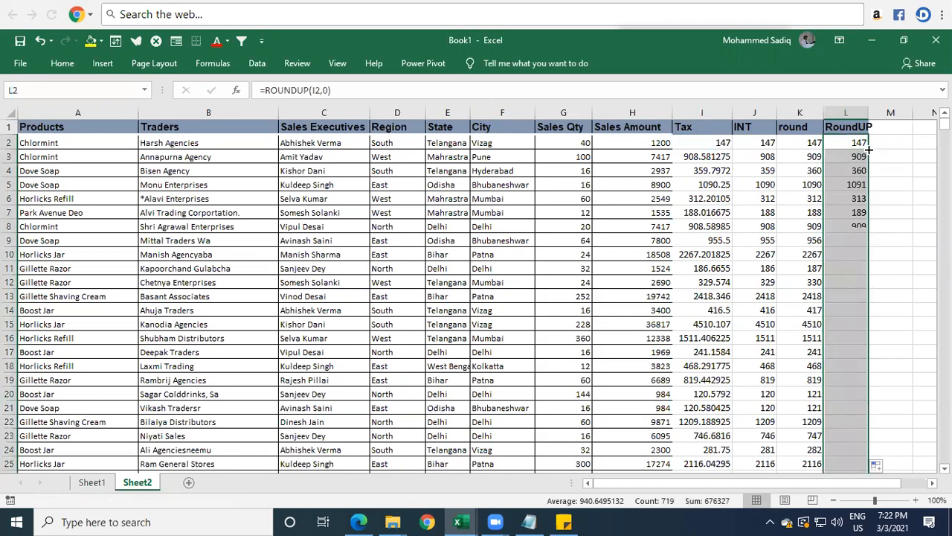
left_click(698, 159)
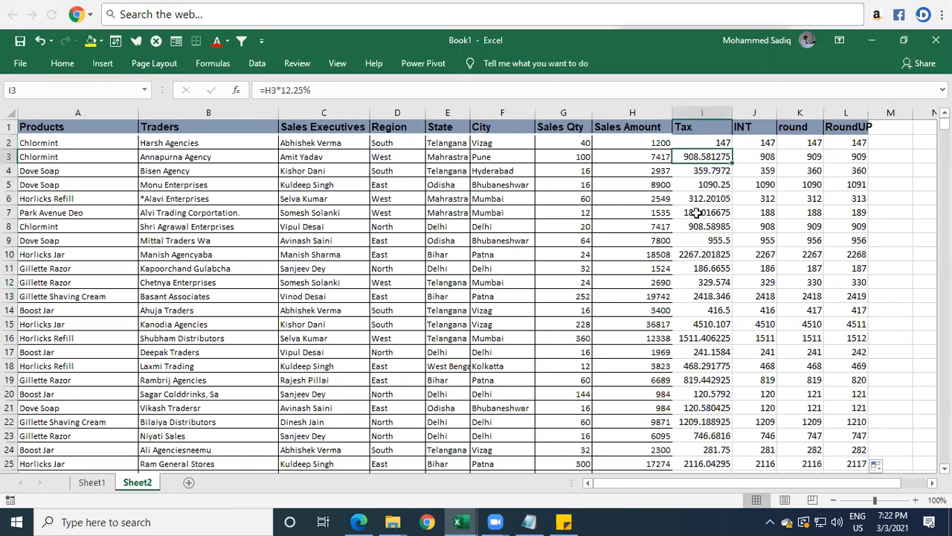
Step: Compare the Tax decimals with the INT, round and RoundUP values in rows 5 and 7
left_click_drag(703, 185, 855, 184)
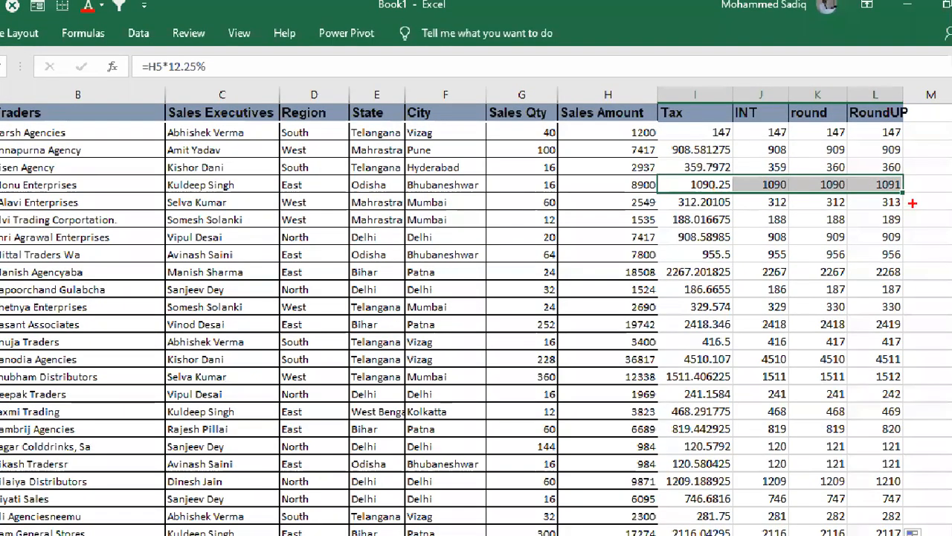
left_click_drag(883, 193, 905, 195)
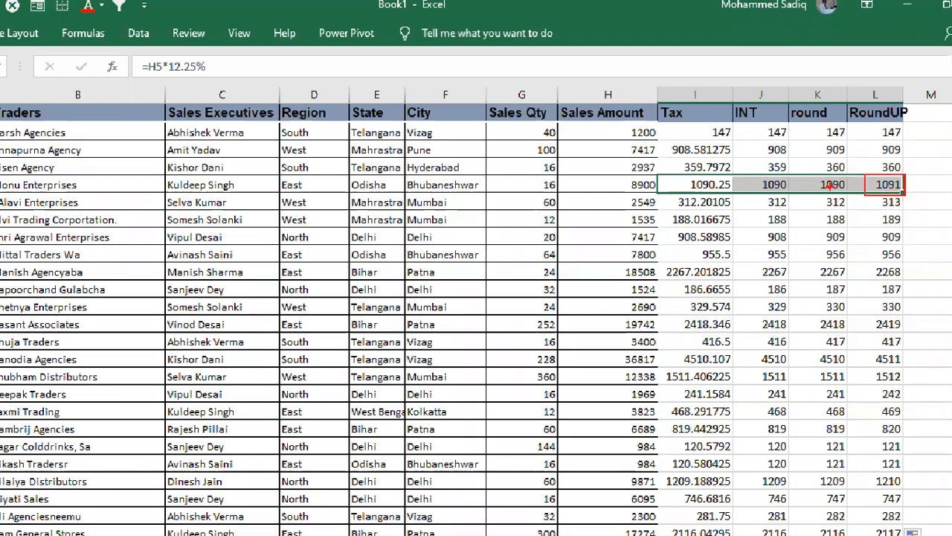
left_click_drag(720, 175, 735, 193)
mouse_move(667, 212)
left_mouse_down()
mouse_move(691, 229)
mouse_move(739, 227)
left_mouse_up()
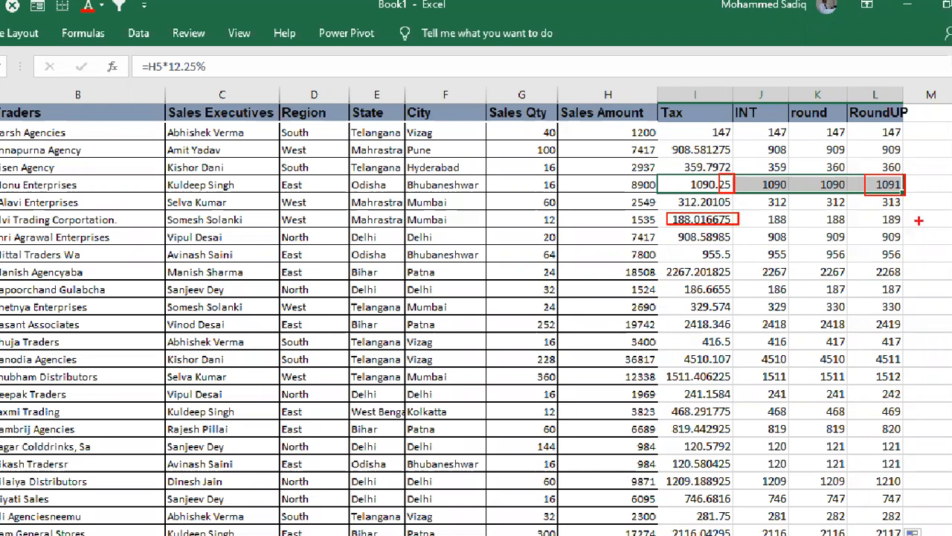
left_click_drag(914, 215, 914, 221)
key("Escape")
Step: Widen column L to fit its RoundUP header
mouse_move(869, 113)
left_mouse_down()
mouse_move(884, 122)
mouse_move(856, 135)
left_mouse_up()
key("ctrl+1")
left_click(834, 127)
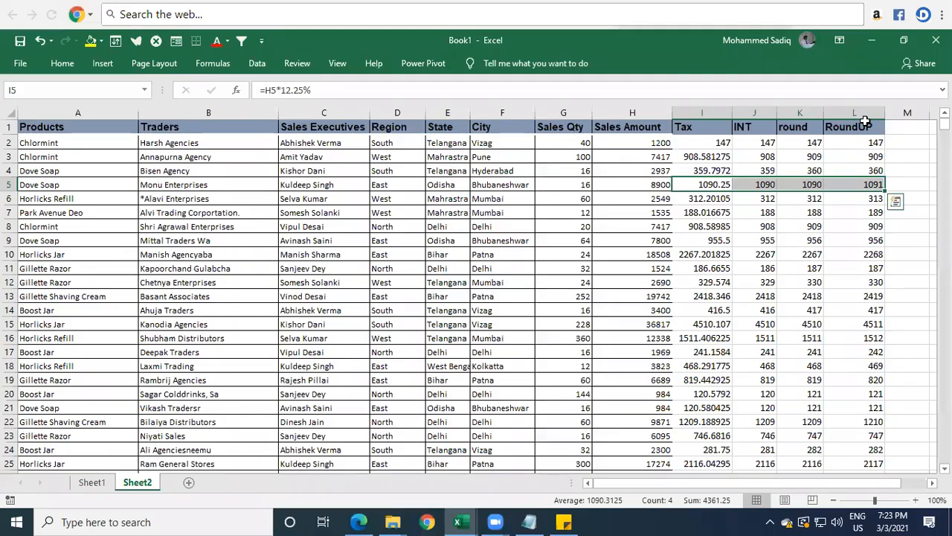
Step: Add a "RoundDown" header in cell M1 beside the RoundUP column
key("Up")
key("Up")
key("Up")
key("Up")
key("Right")
key("Right")
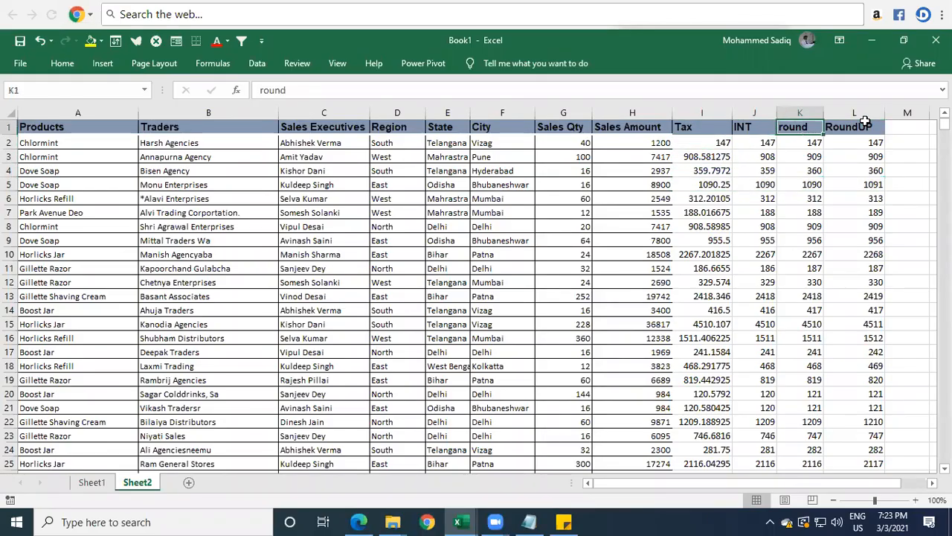
key("Right")
key("Right")
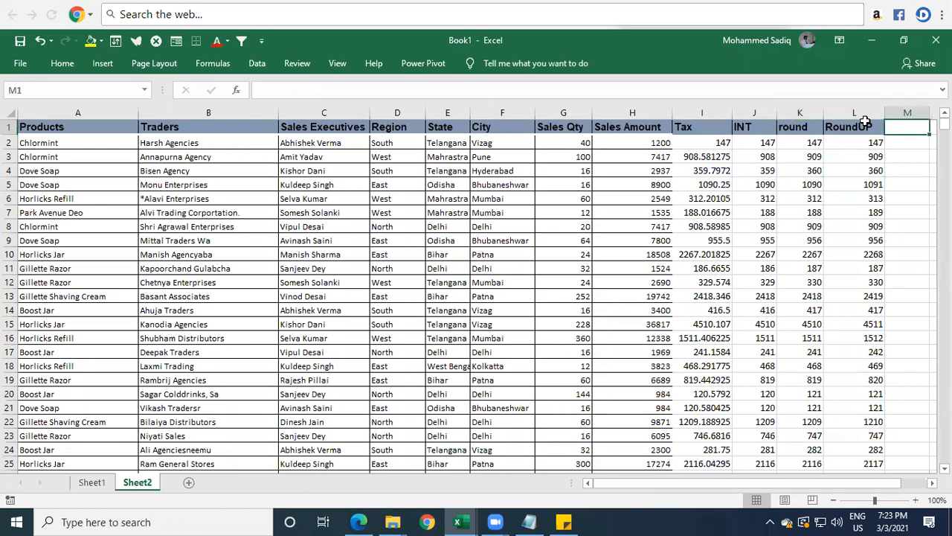
type("R")
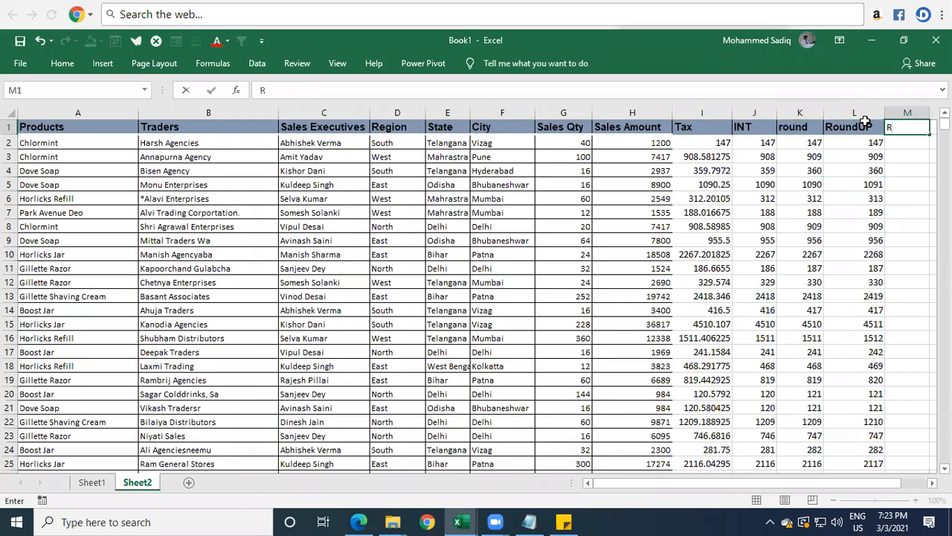
type("oundDown")
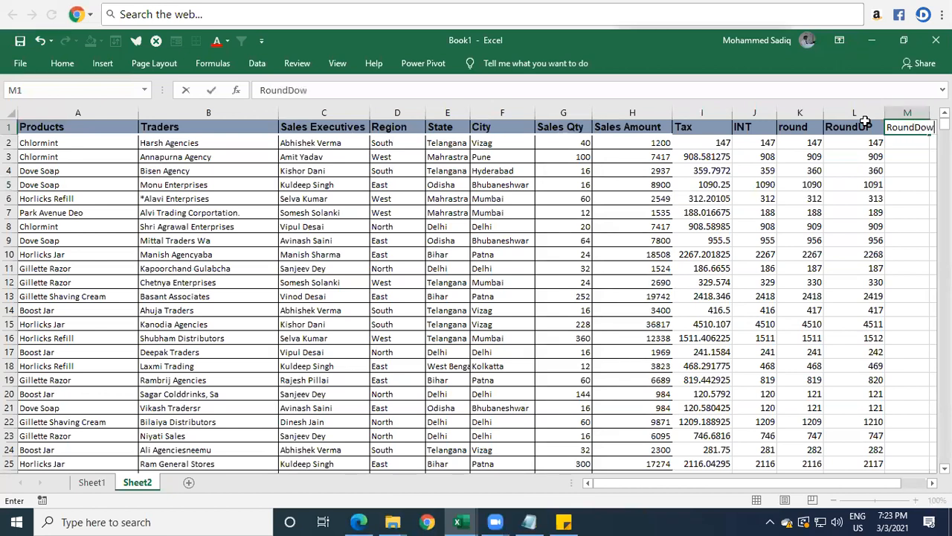
key("Return")
Step: Autofit the width of column M to its RoundDown header
key("Up")
key("Right")
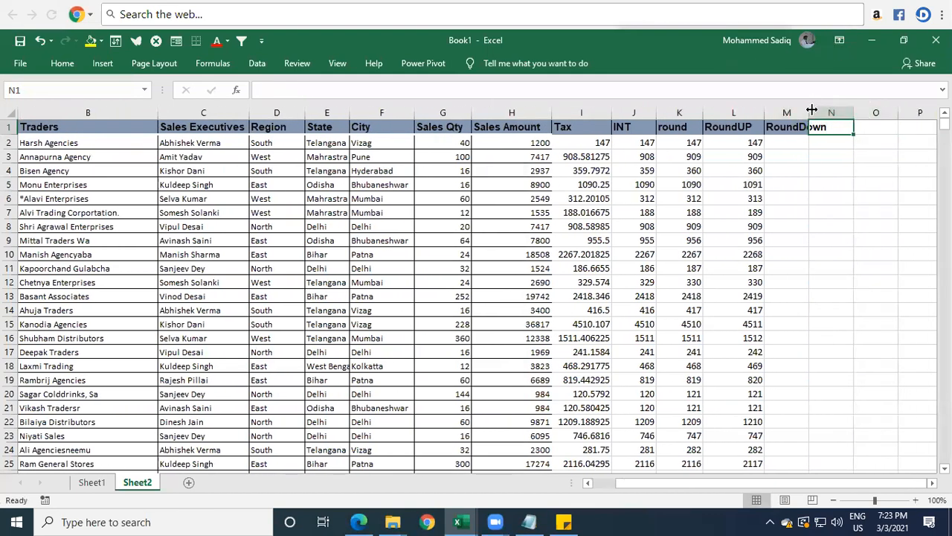
double_click(810, 107)
Step: Round the tax down to whole numbers in M2 with =ROUNDDOWN(I2,0) and fill the formula down the RoundDown column
left_click(808, 139)
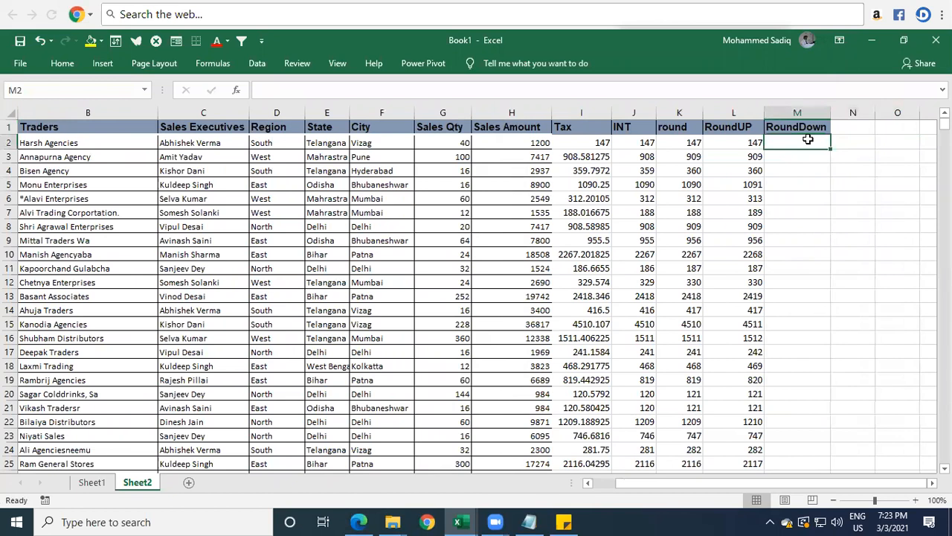
type("=roundd")
key("Tab")
key("Left")
key("Left")
key("Left")
key("Left")
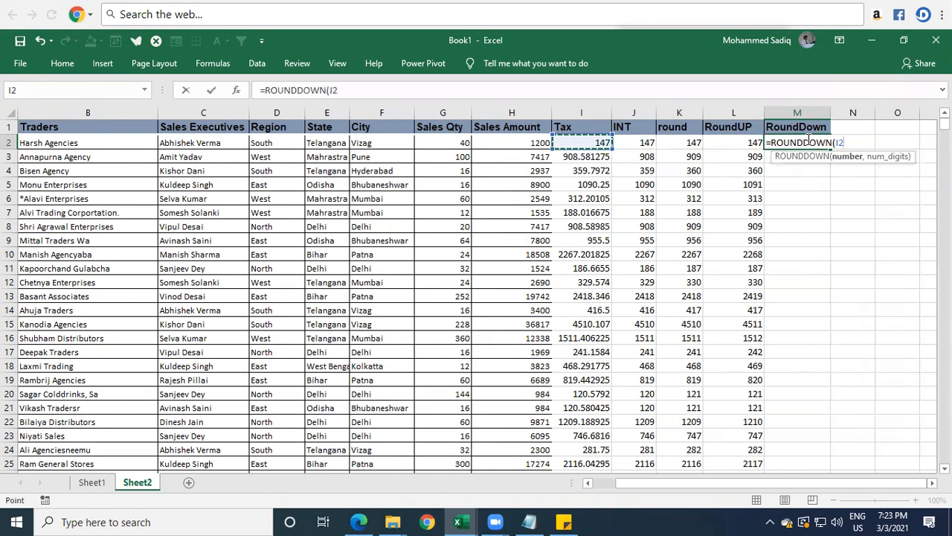
type(",0")
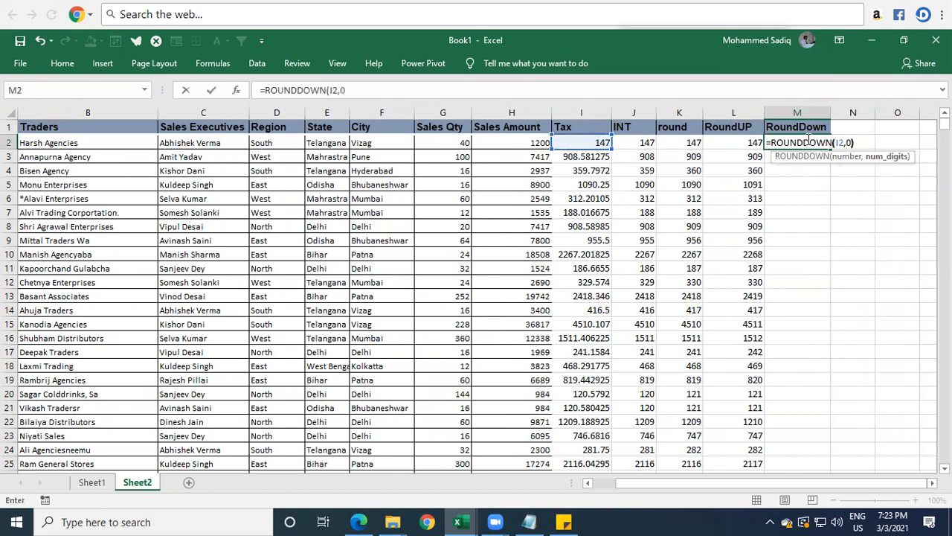
key("Return")
left_click(804, 141)
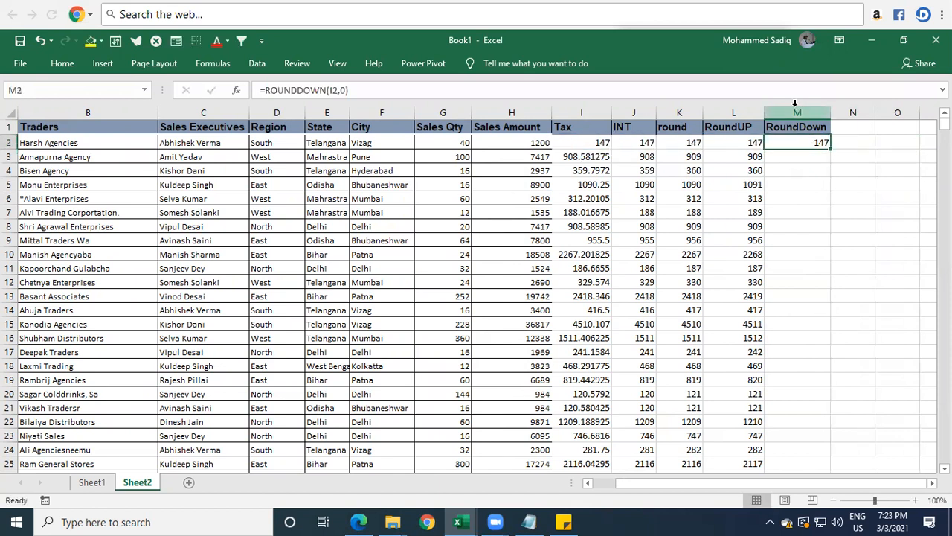
double_click(831, 148)
Step: Compare the Tax decimals with the INT, round, RoundUP and RoundDown results in rows 4 and 5
left_click(811, 184)
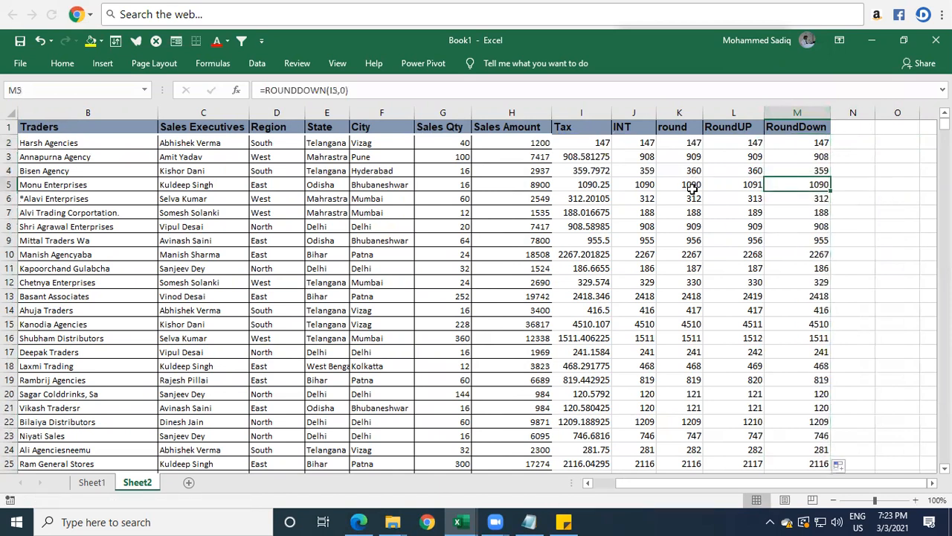
left_click(691, 186)
left_click(649, 183)
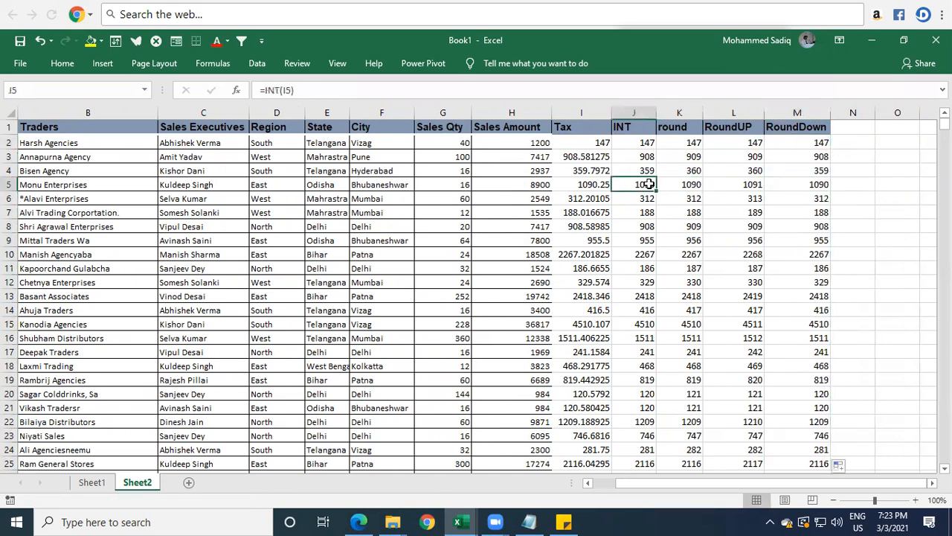
left_click(590, 183)
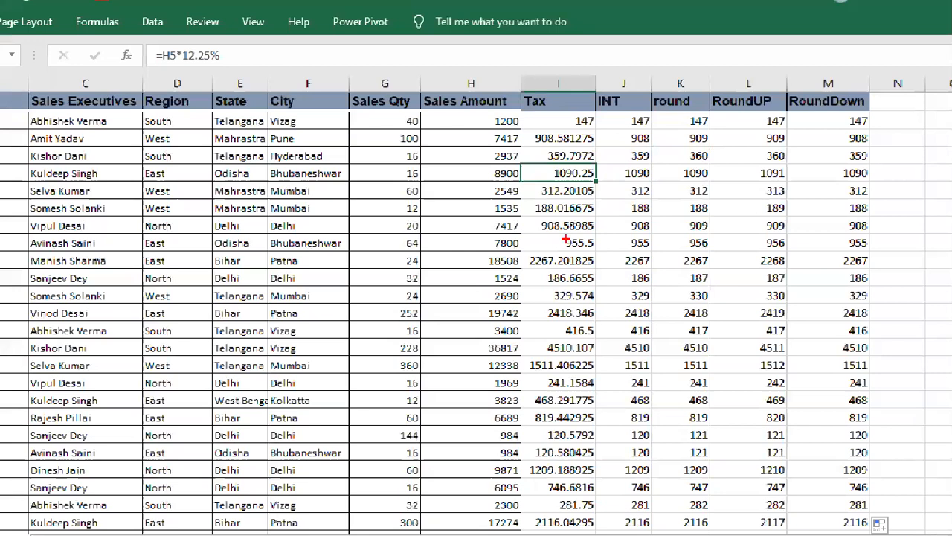
left_click_drag(543, 147, 593, 165)
left_click_drag(841, 151, 880, 164)
left_click_drag(680, 151, 791, 165)
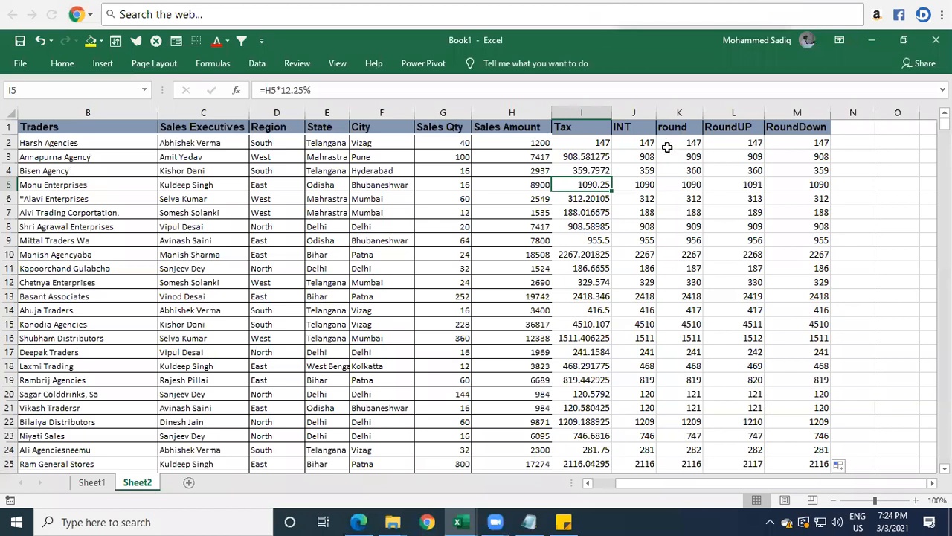
Step: Review the INT column header and inspect the RoundUP formula in L2 and the RoundDown formula in M2
left_click(617, 103)
key("Left")
key("Right")
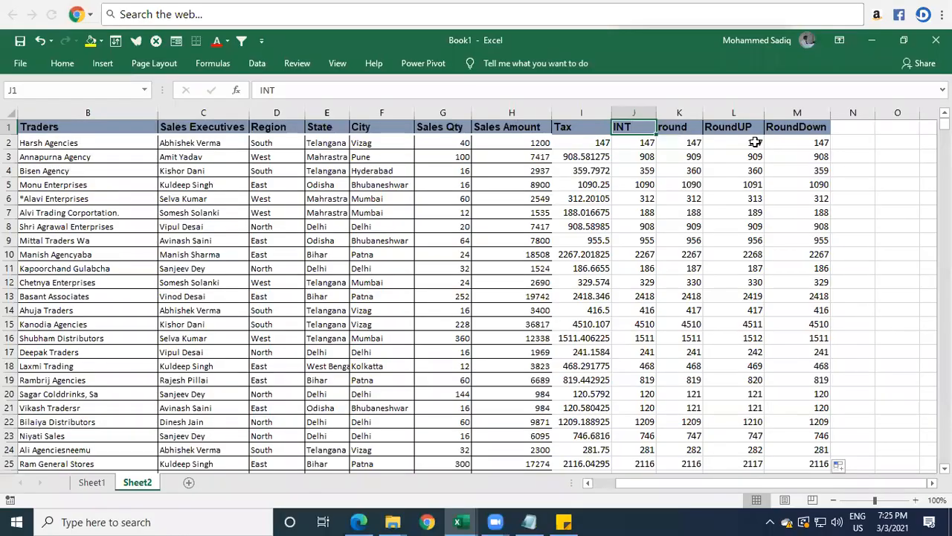
double_click(771, 142)
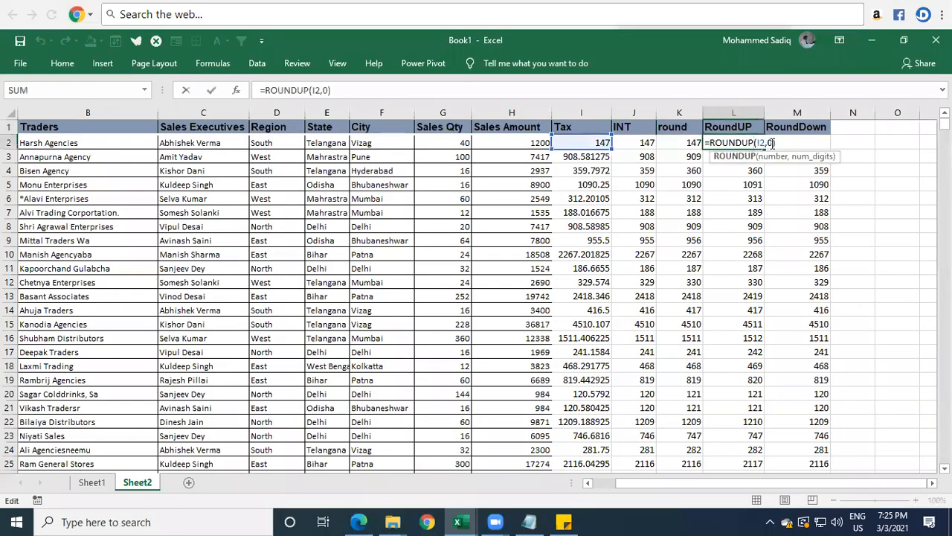
key("Escape")
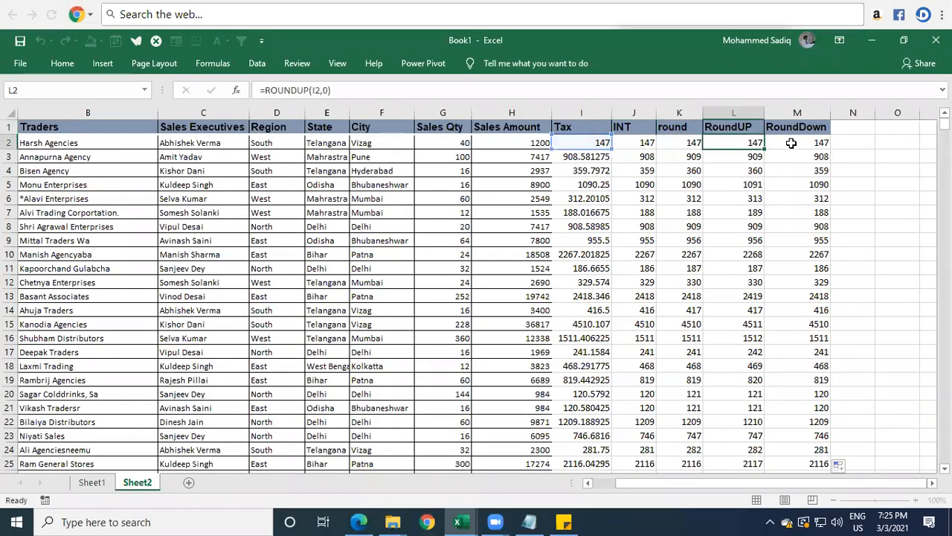
double_click(798, 143)
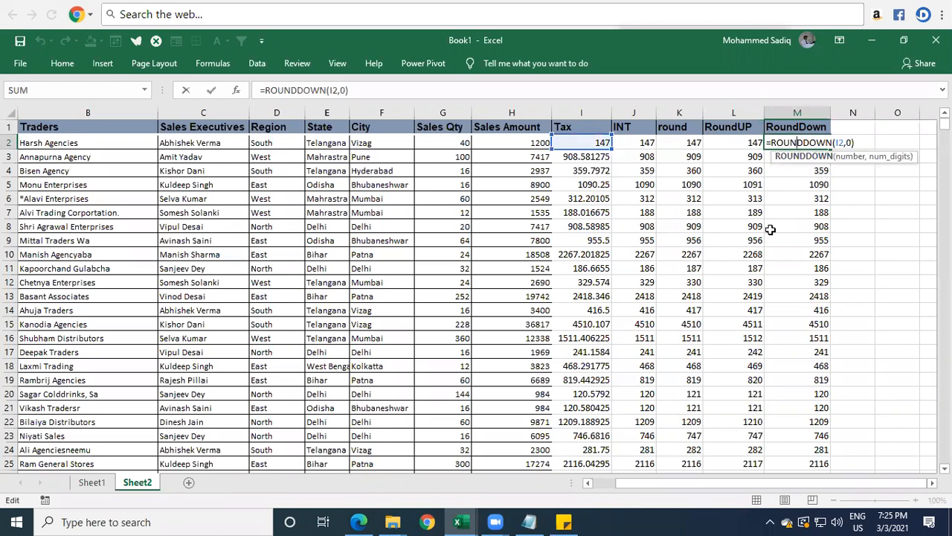
key("Escape")
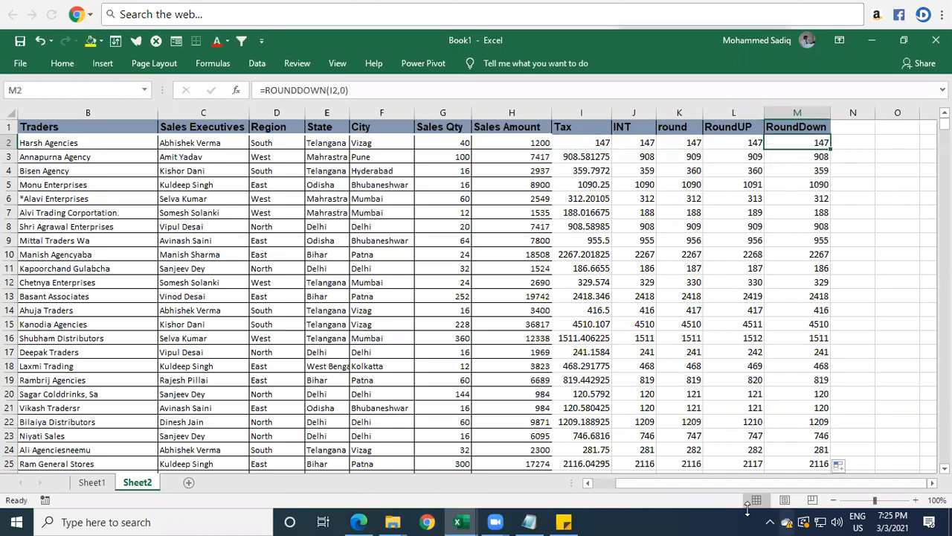